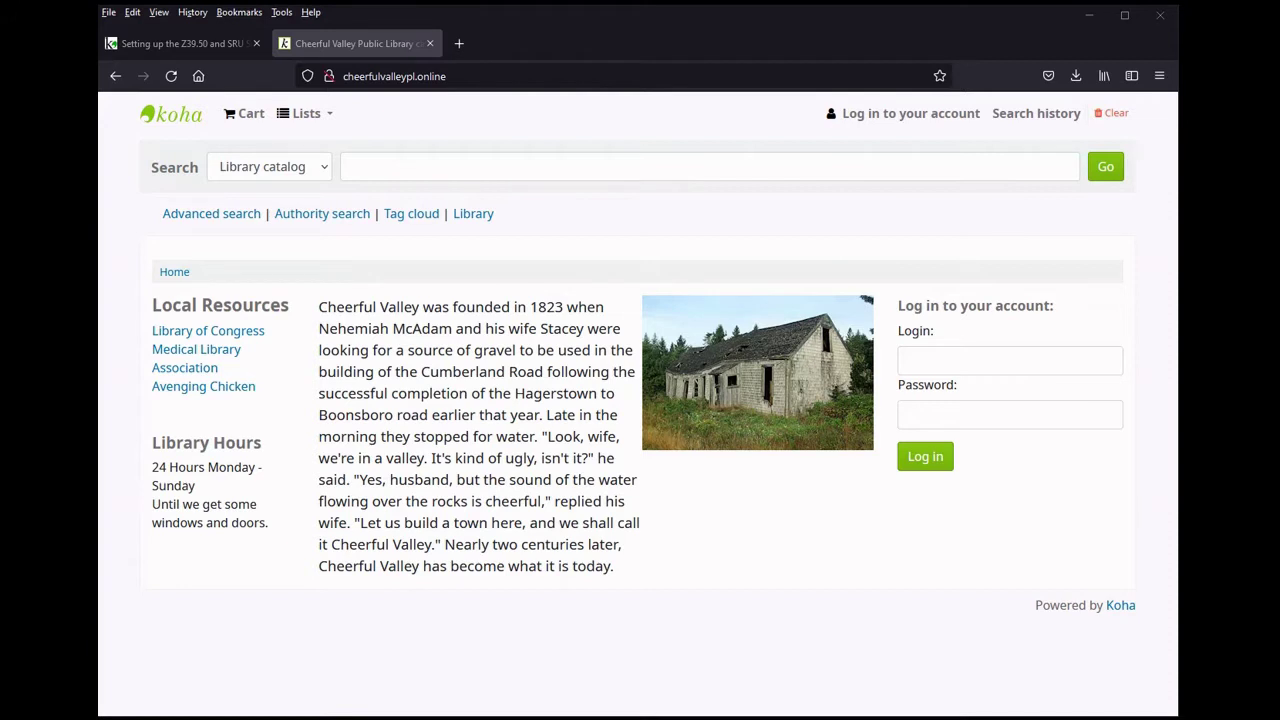
Search the library catalog by author for "sams" and look through the list of matching titles.
click(268, 166)
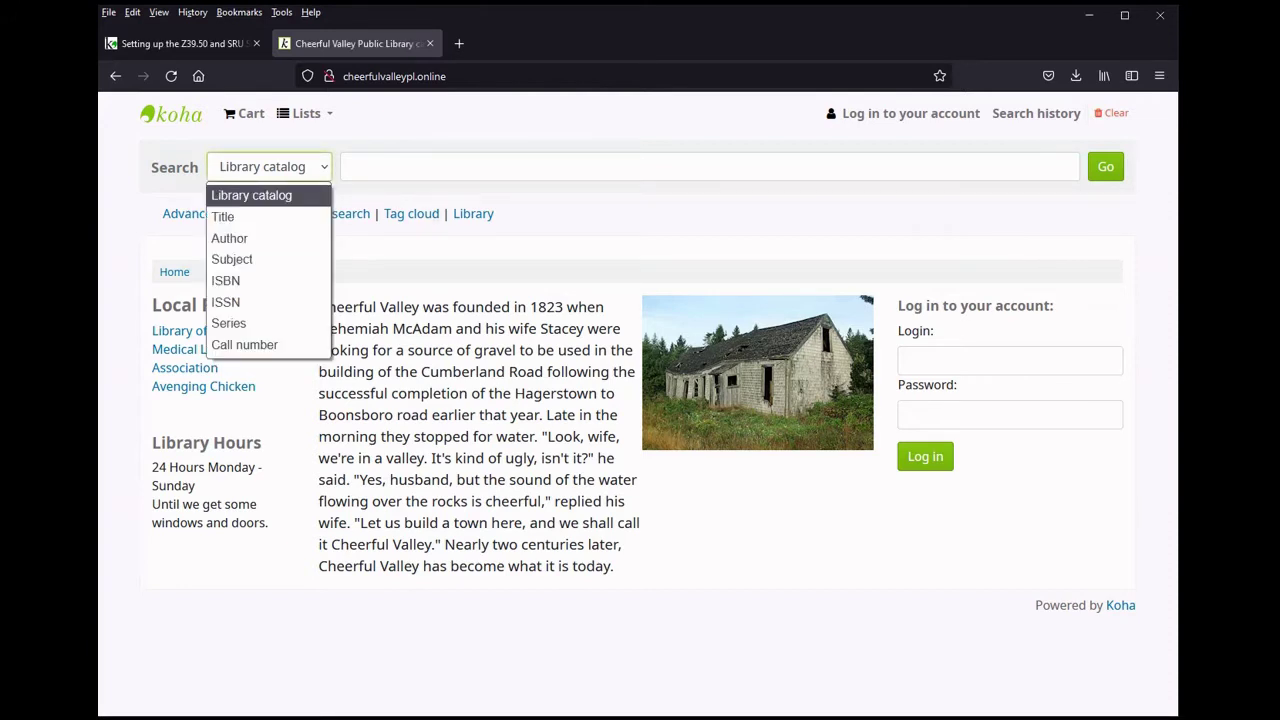
key(Down)
key(Down)
key(Return)
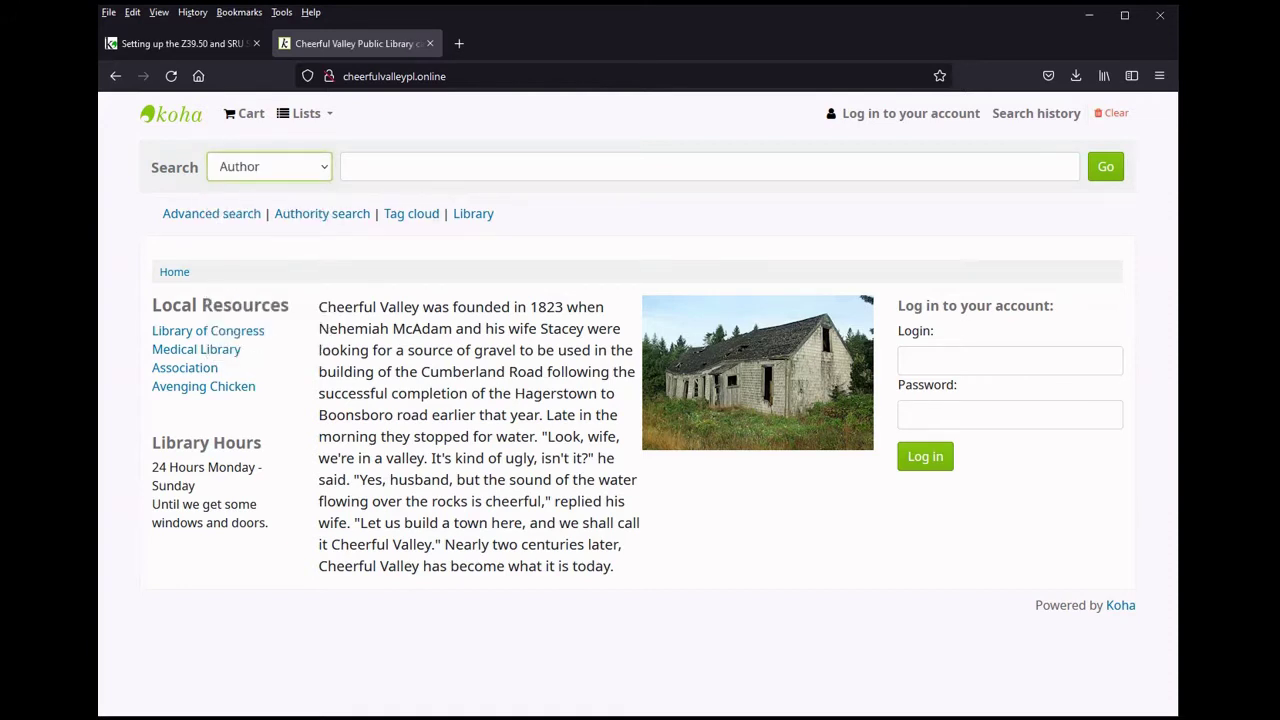
click(710, 166)
text(sams)
key(Return)
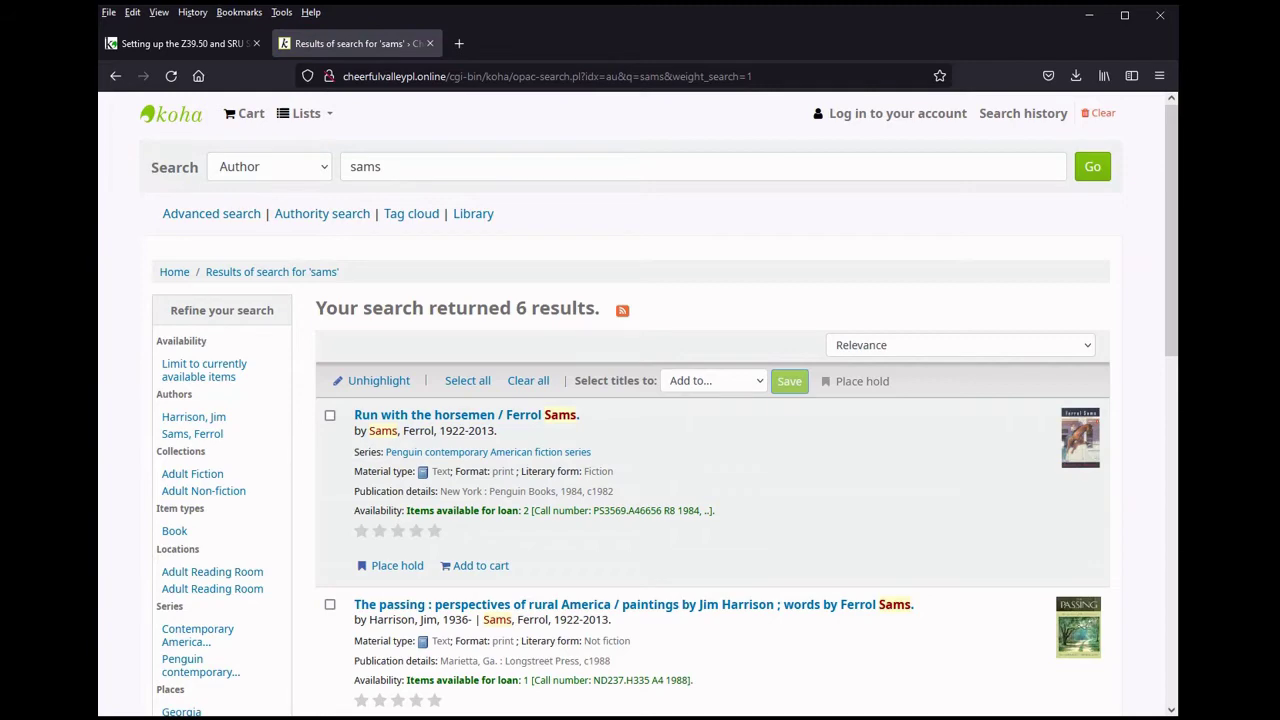
scroll(640, 400, down, 2)
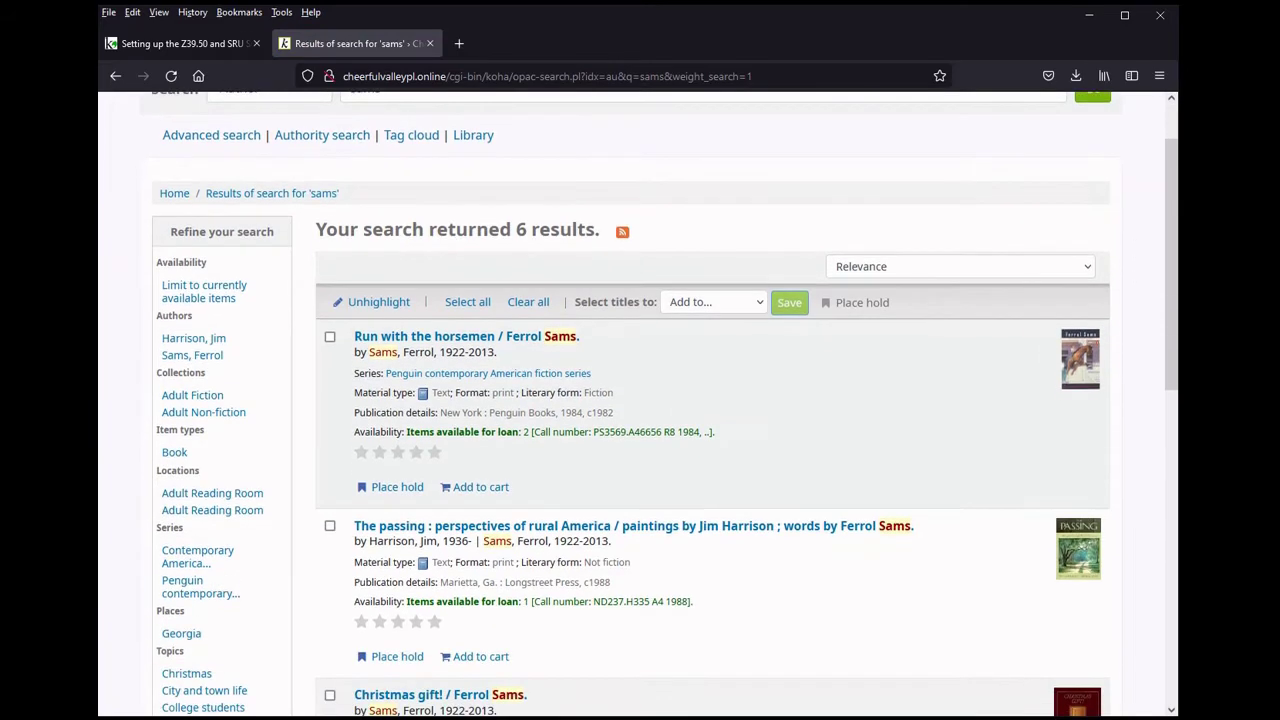
scroll(640, 400, down, 2)
scroll(640, 400, down, 4)
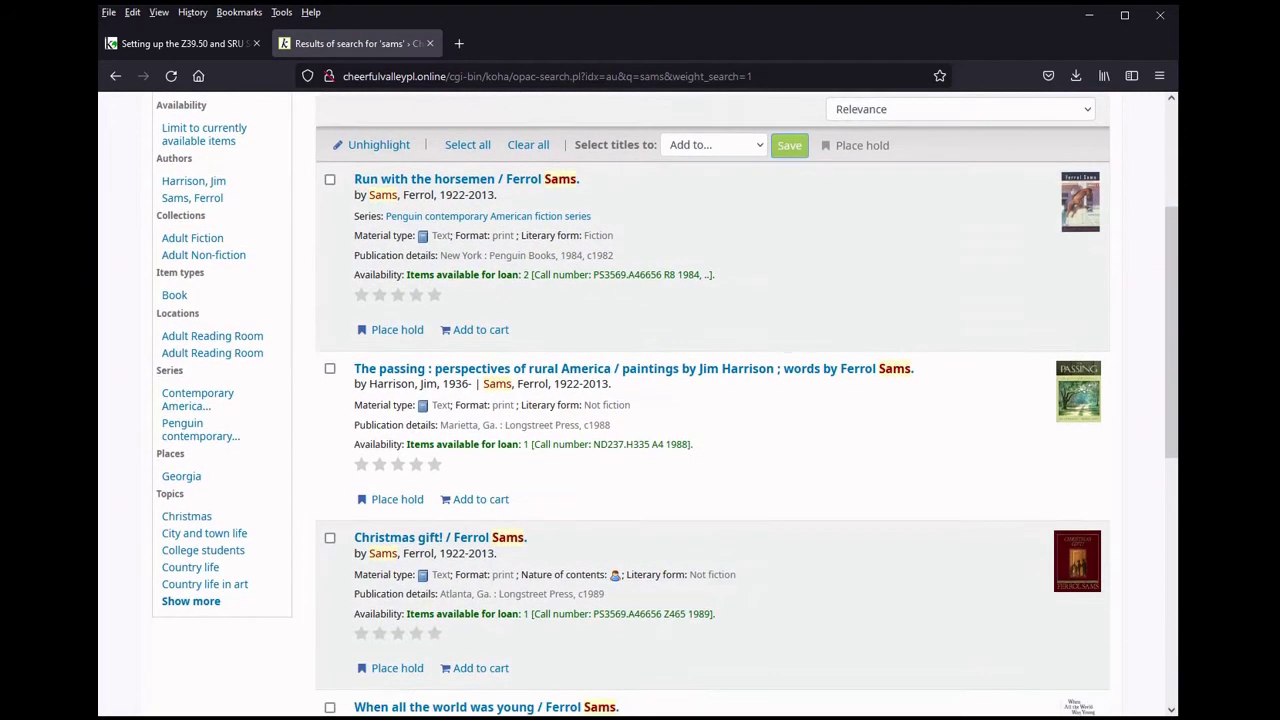
scroll(640, 400, down, 6)
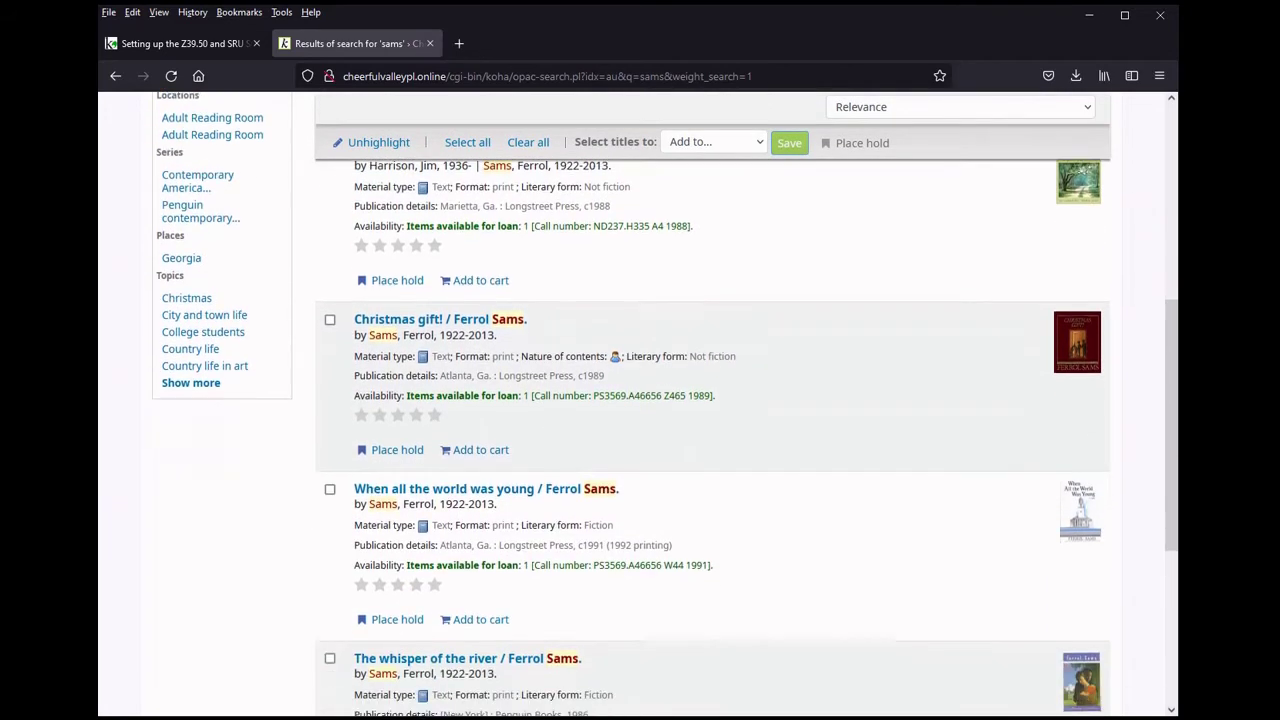
scroll(640, 400, down, 6)
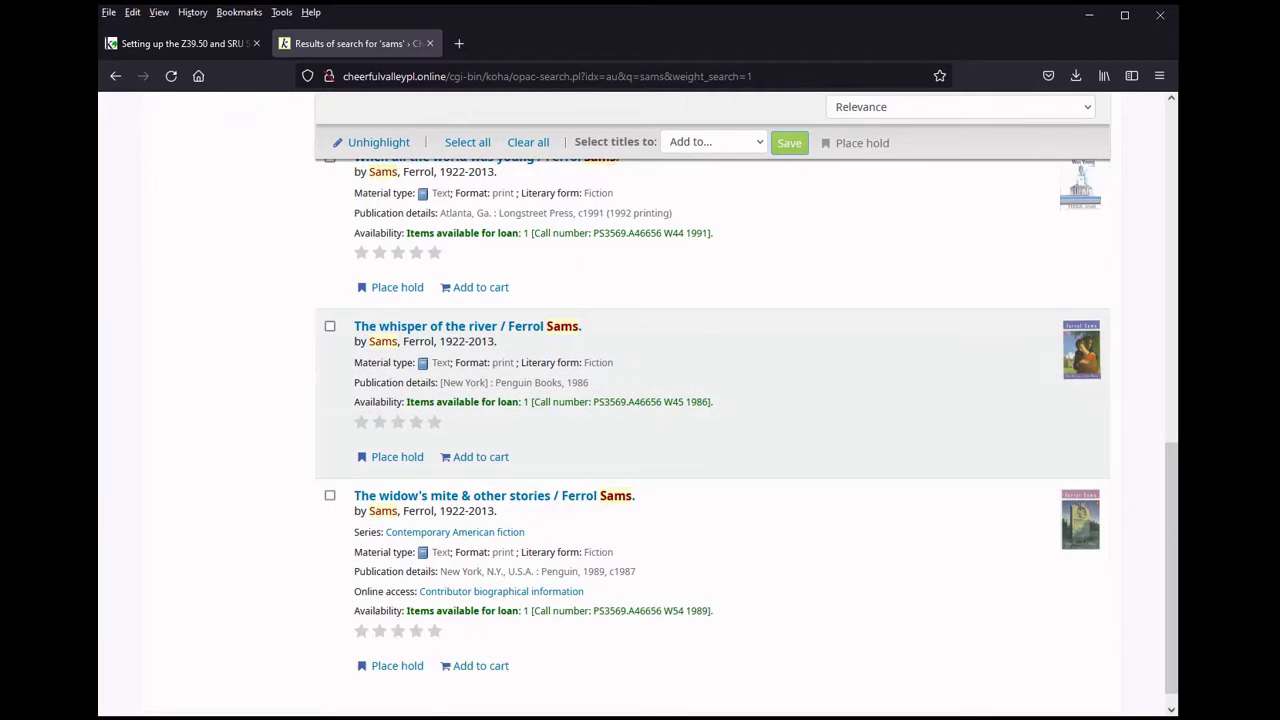
scroll(640, 400, up, 16)
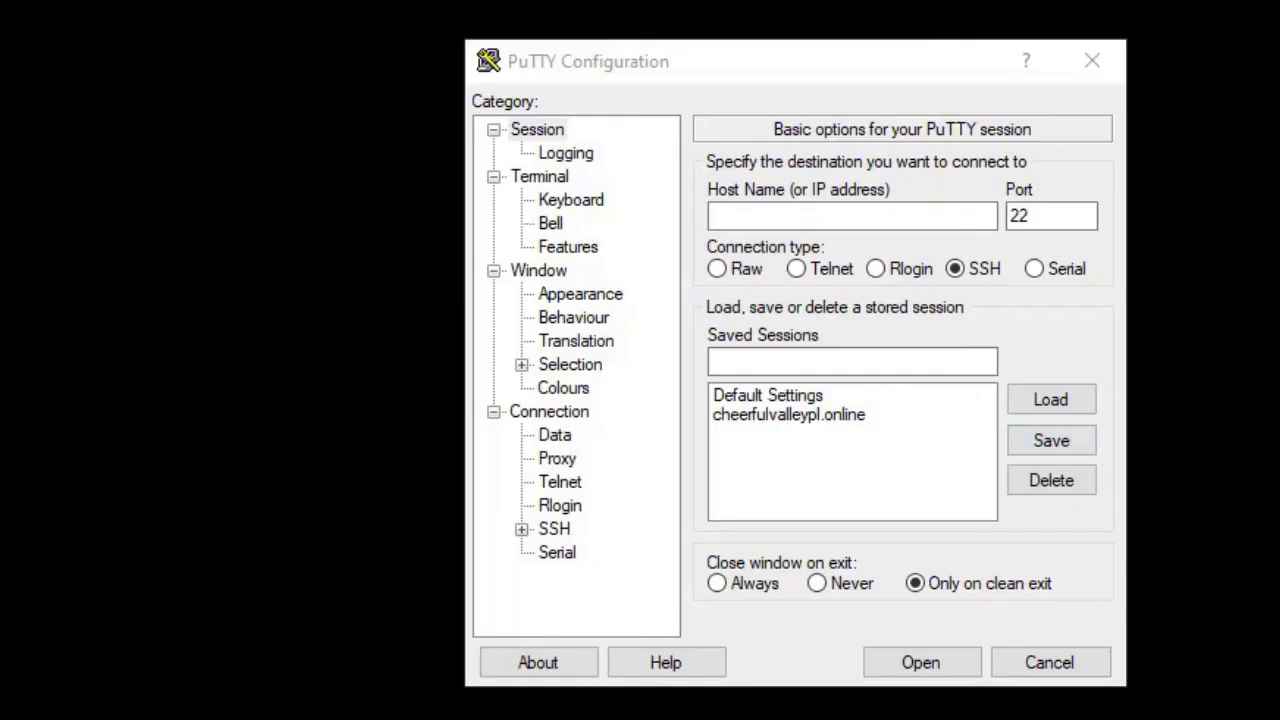
Switch to PuTTY, load the saved session cheerfulvalleypl.online and open its SSH connection in a terminal window.
click(788, 414)
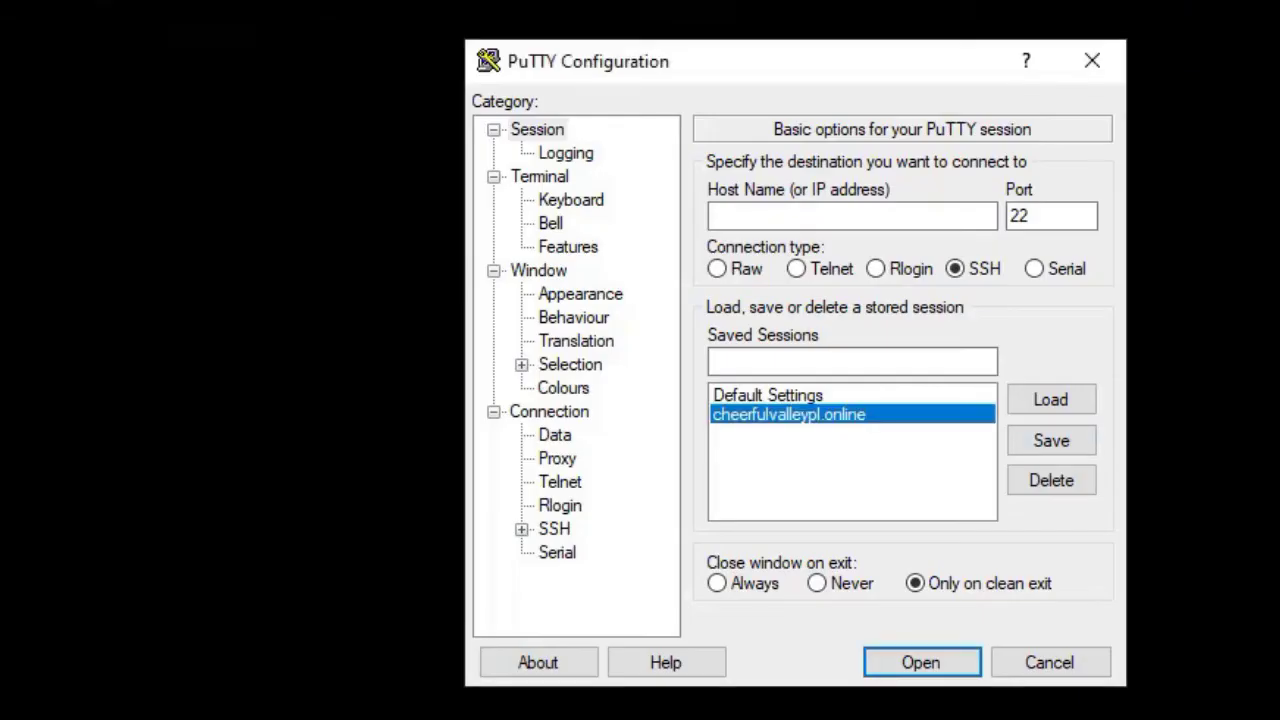
click(1051, 399)
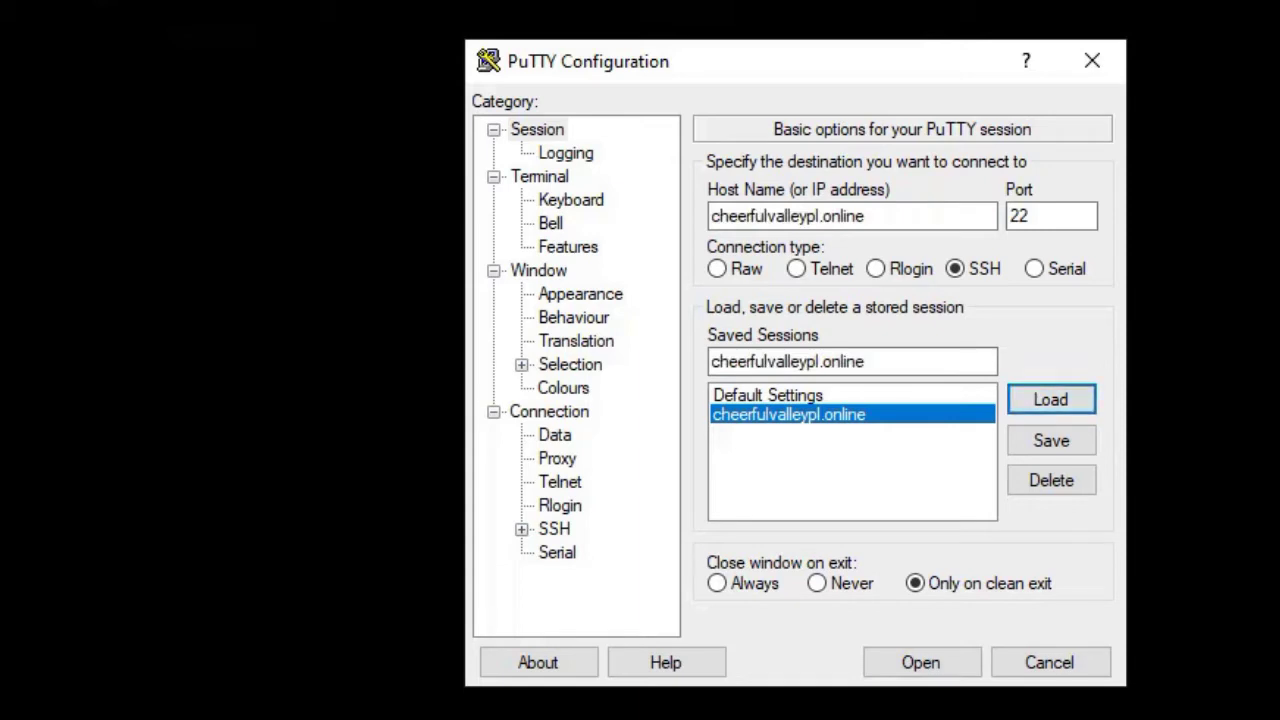
click(920, 662)
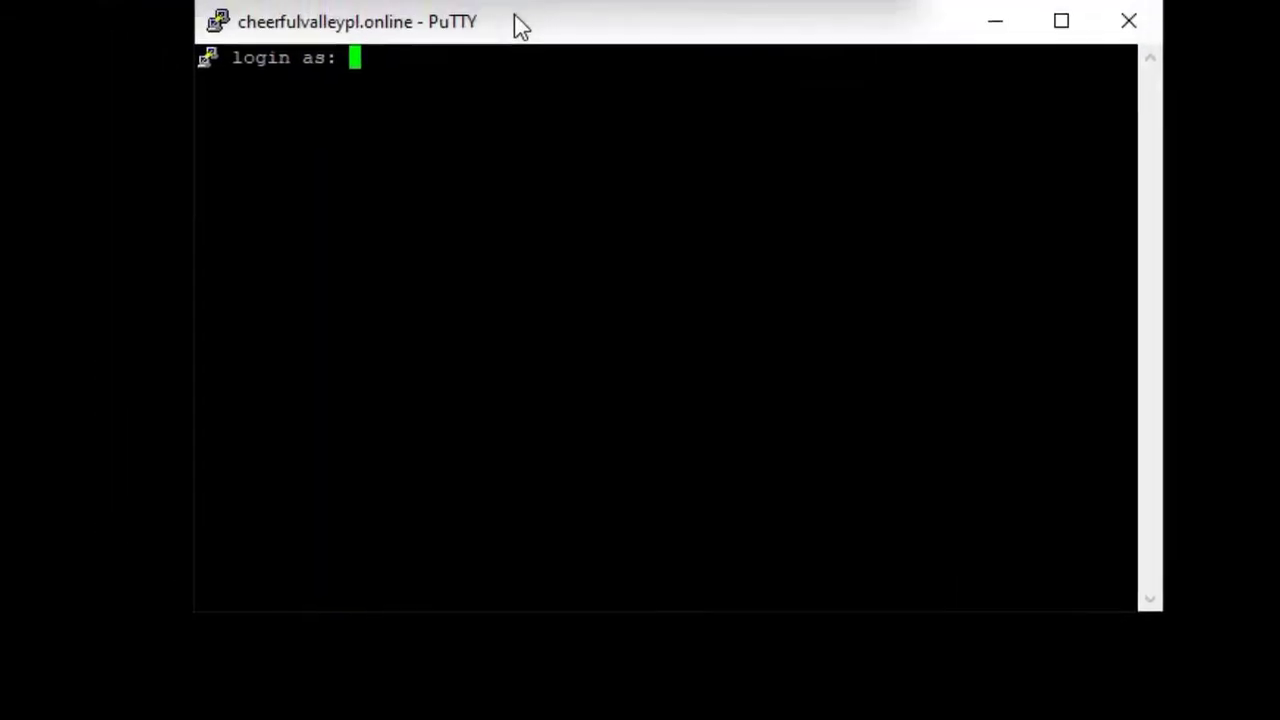
drag(487, 37, 491, 77)
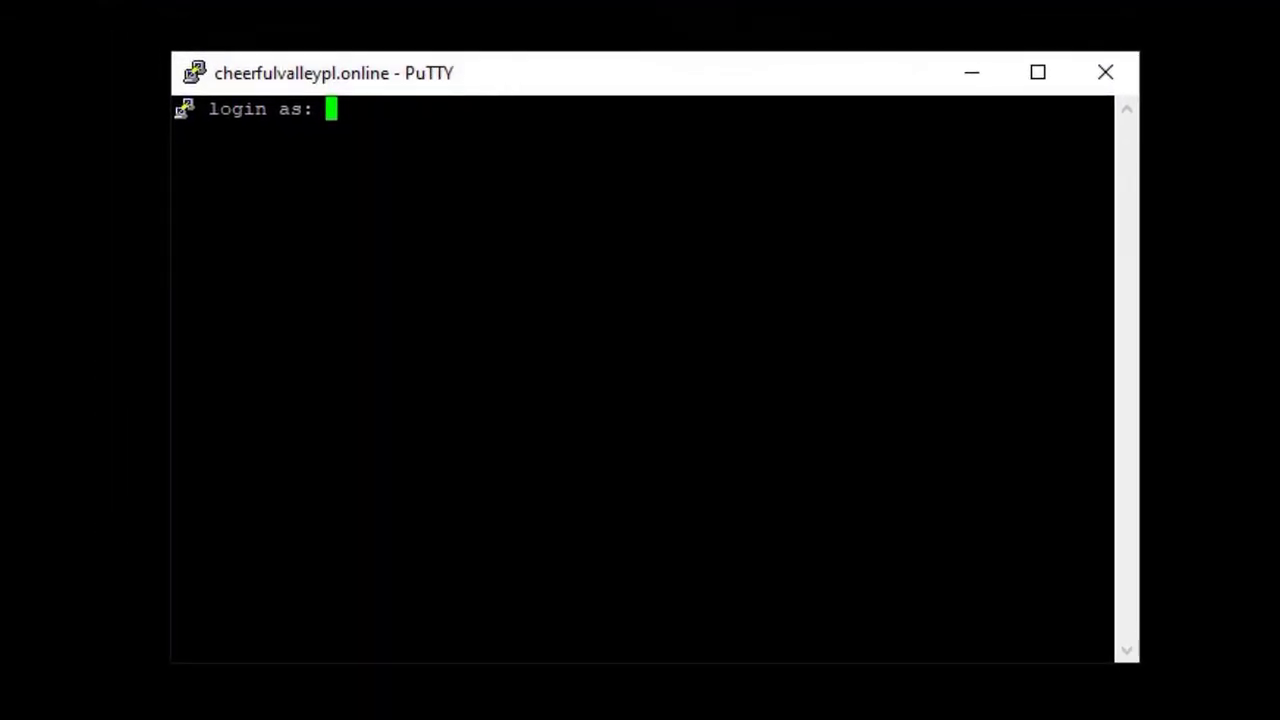
Log in to the server as librarian with the account password.
text(librarian)
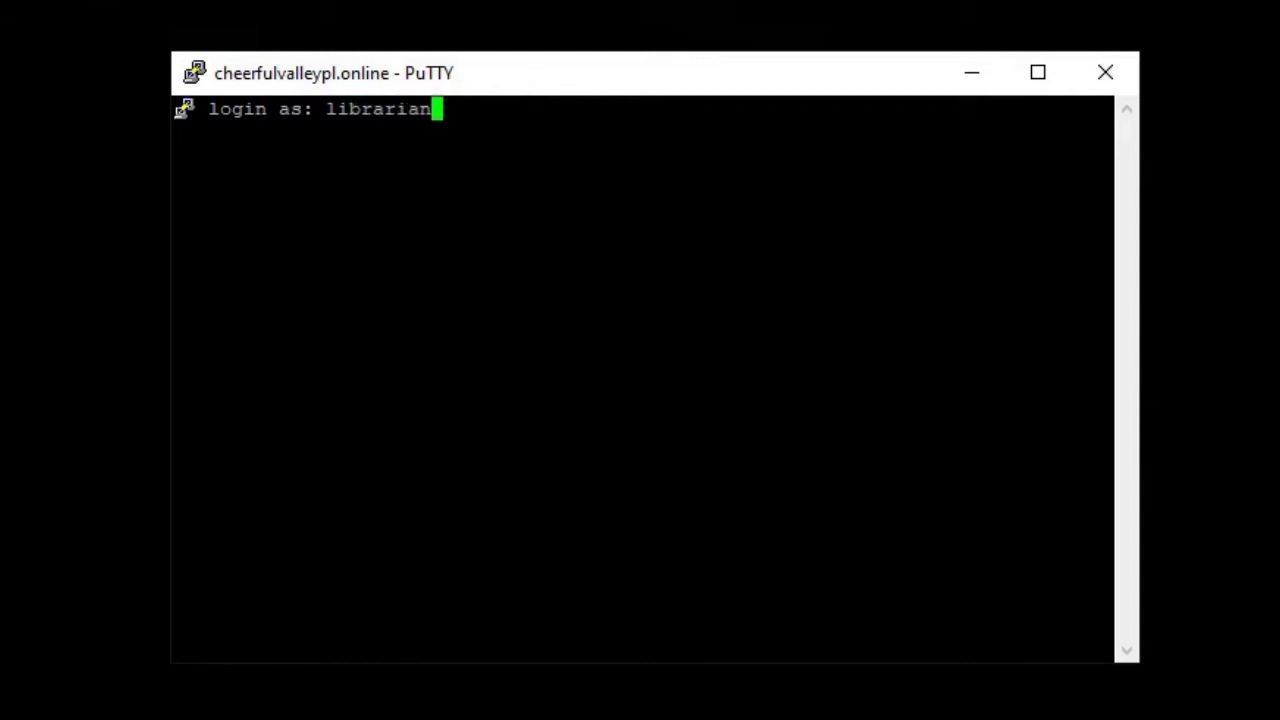
key(Return)
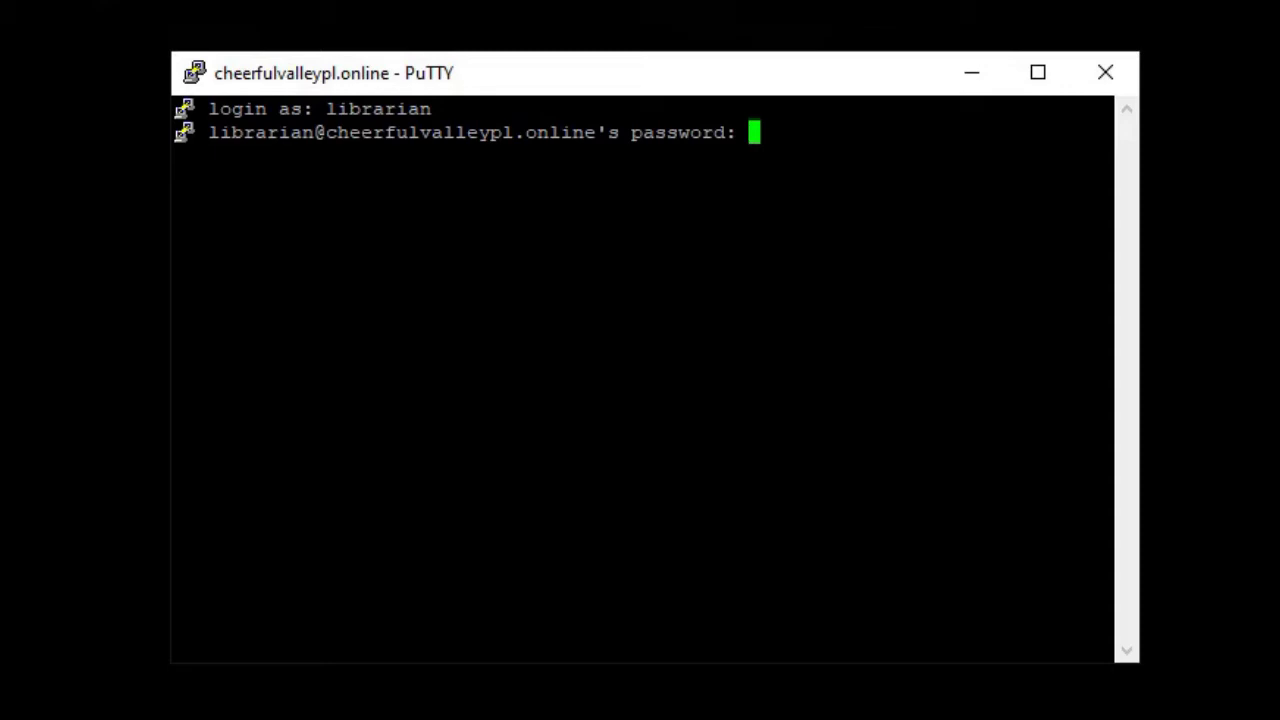
key(Return)
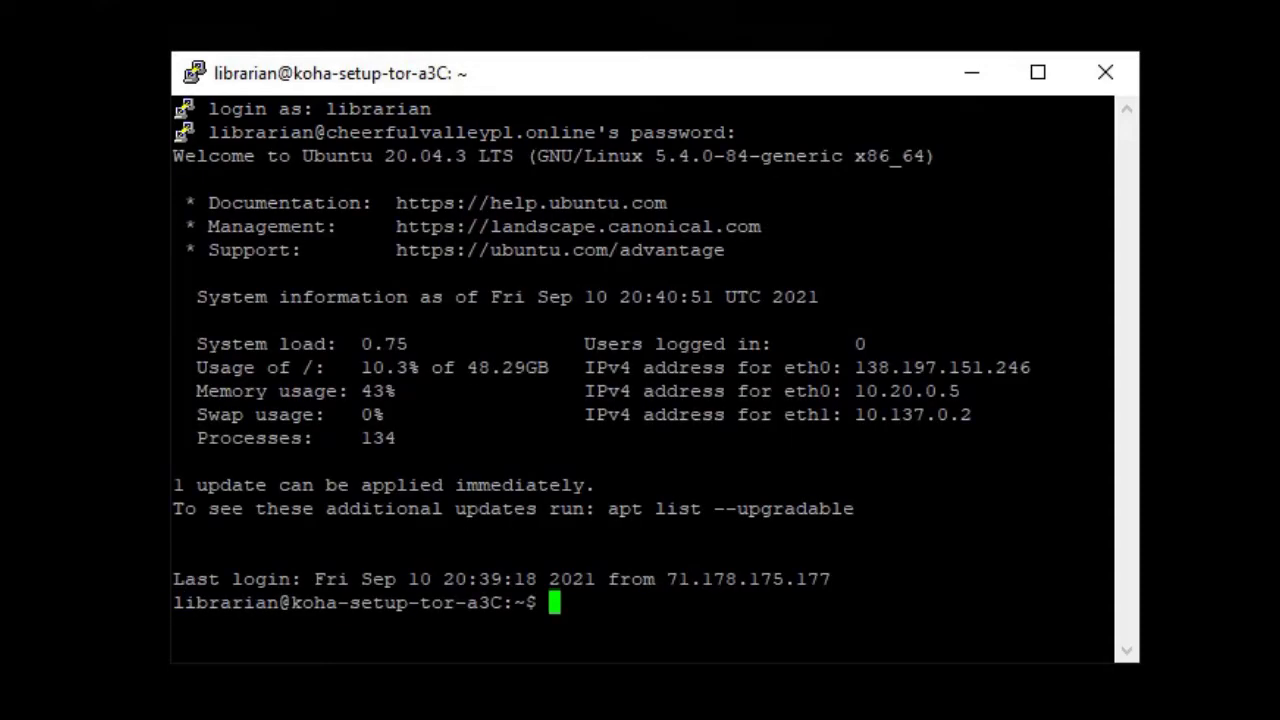
Switch to the root account with sudo su, entering the sudo password.
text(sudo su)
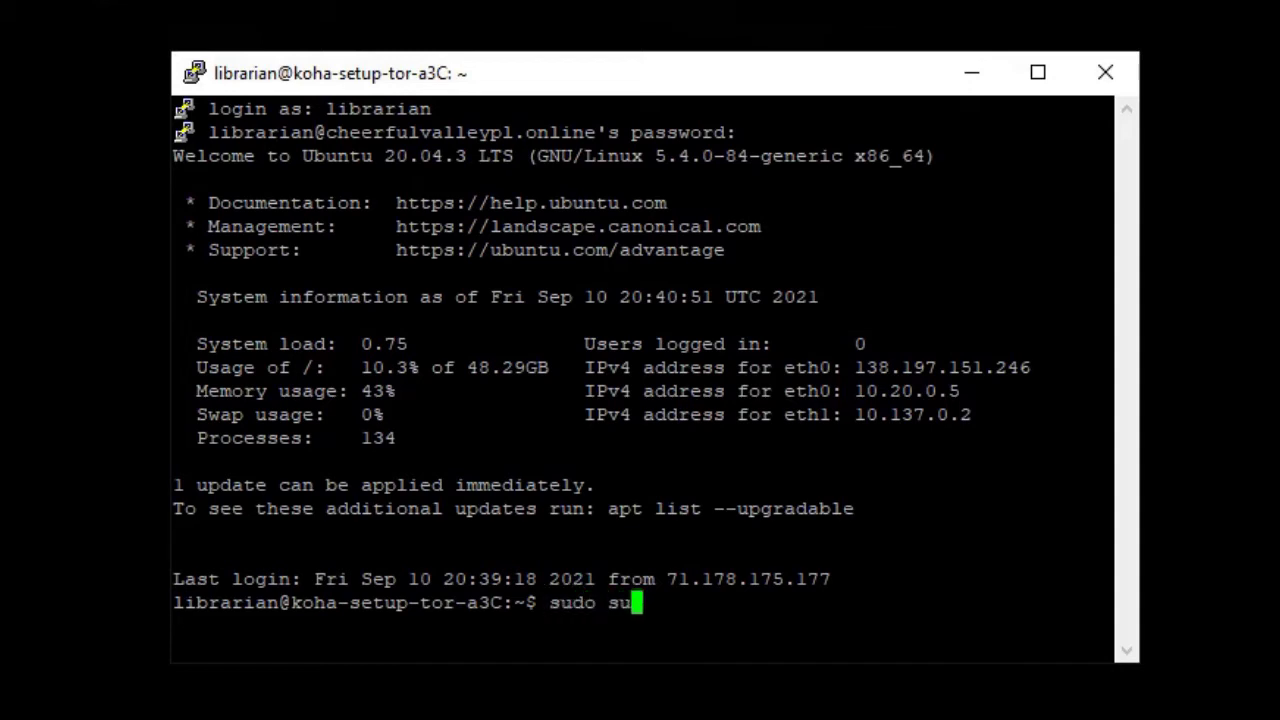
key(Return)
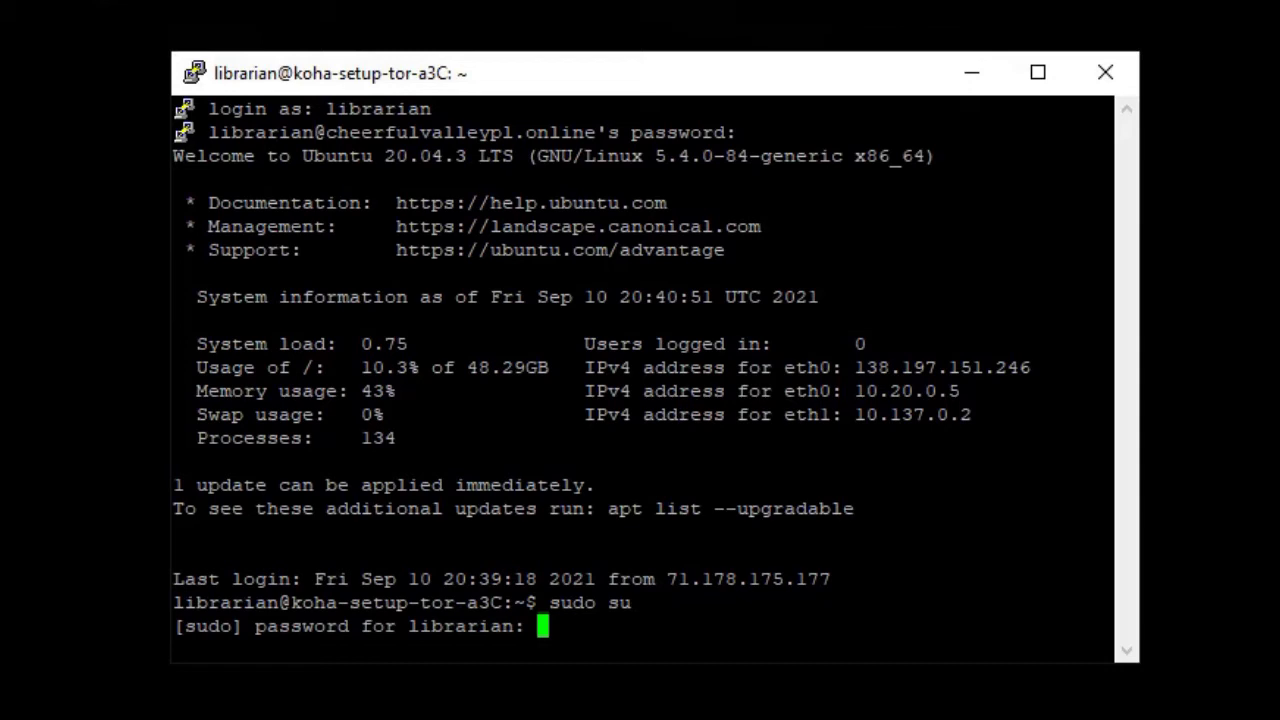
key(Return)
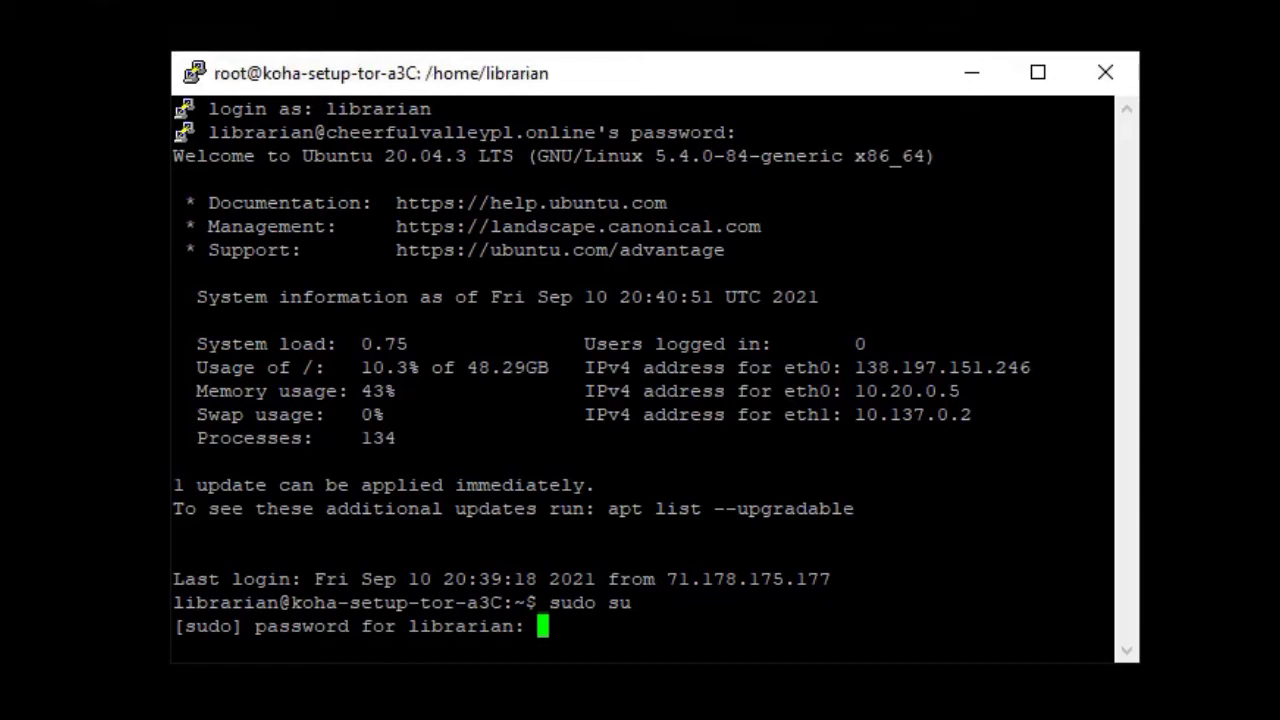
Clear the terminal and enable the Z39.50 responder with koha-z3950-responder --enable library.
key(ctrl+l)
text(koha-)
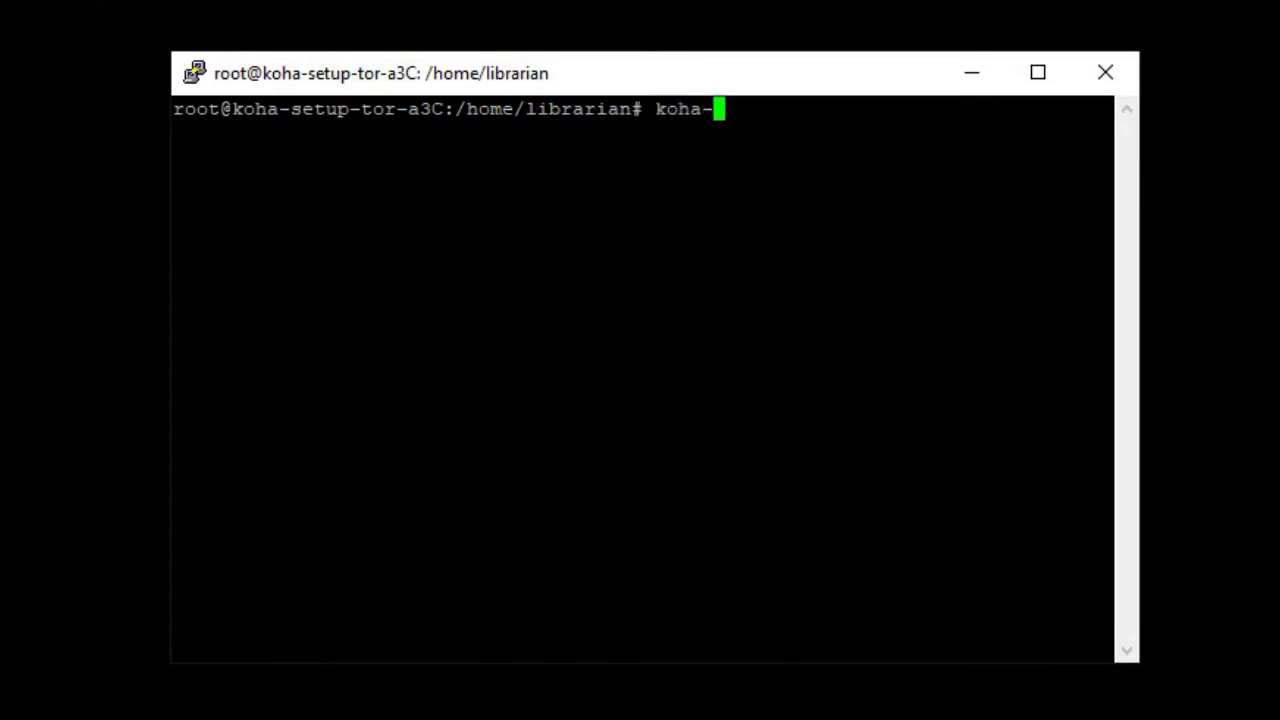
text(z3950)
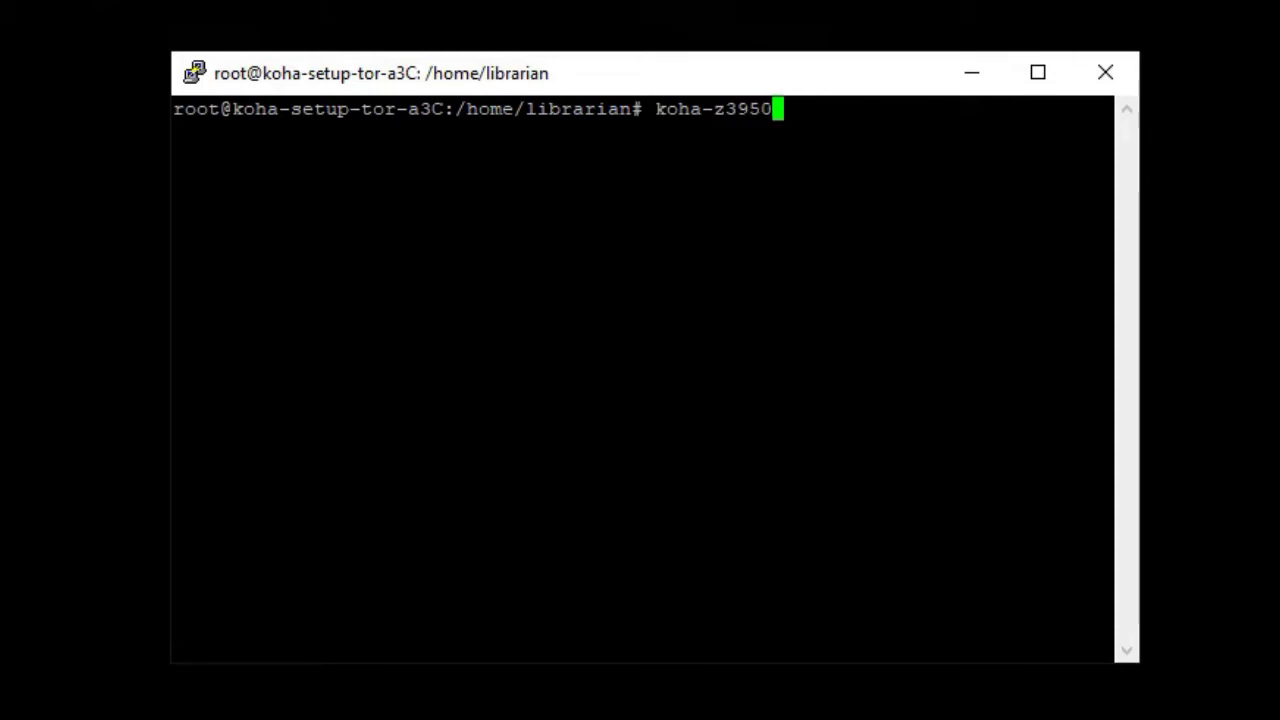
text(-responder --)
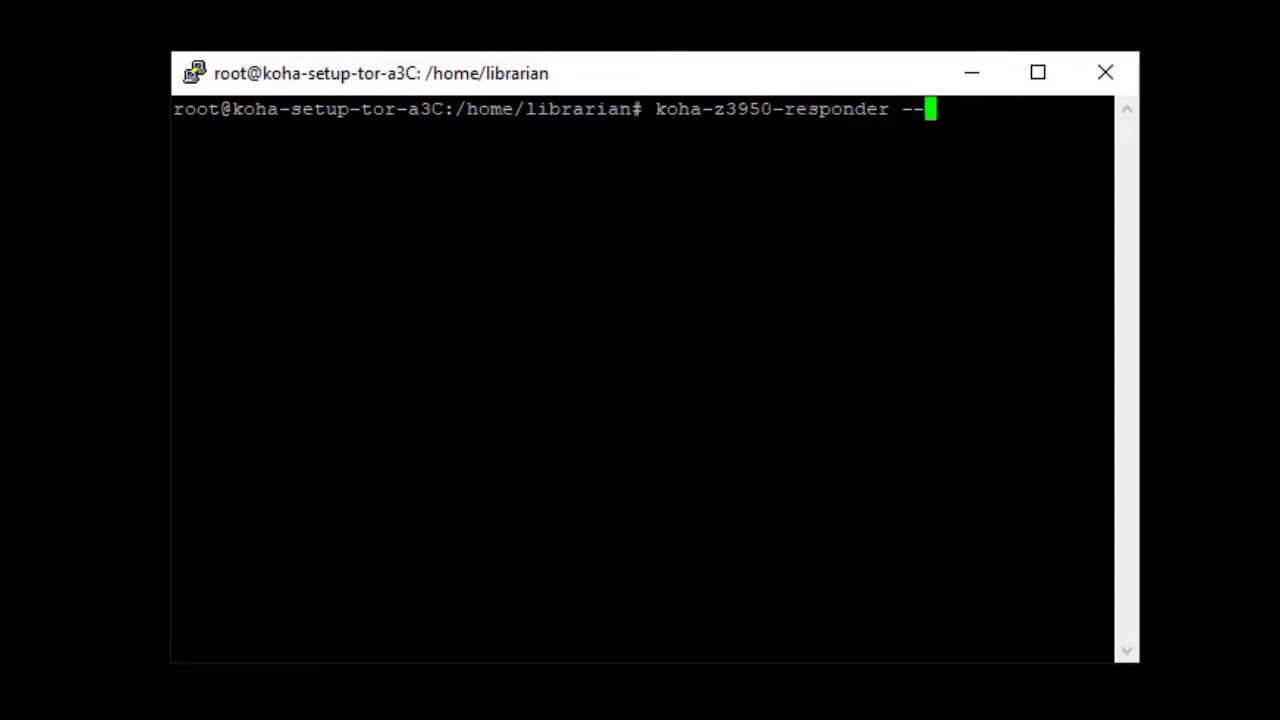
text(enable library)
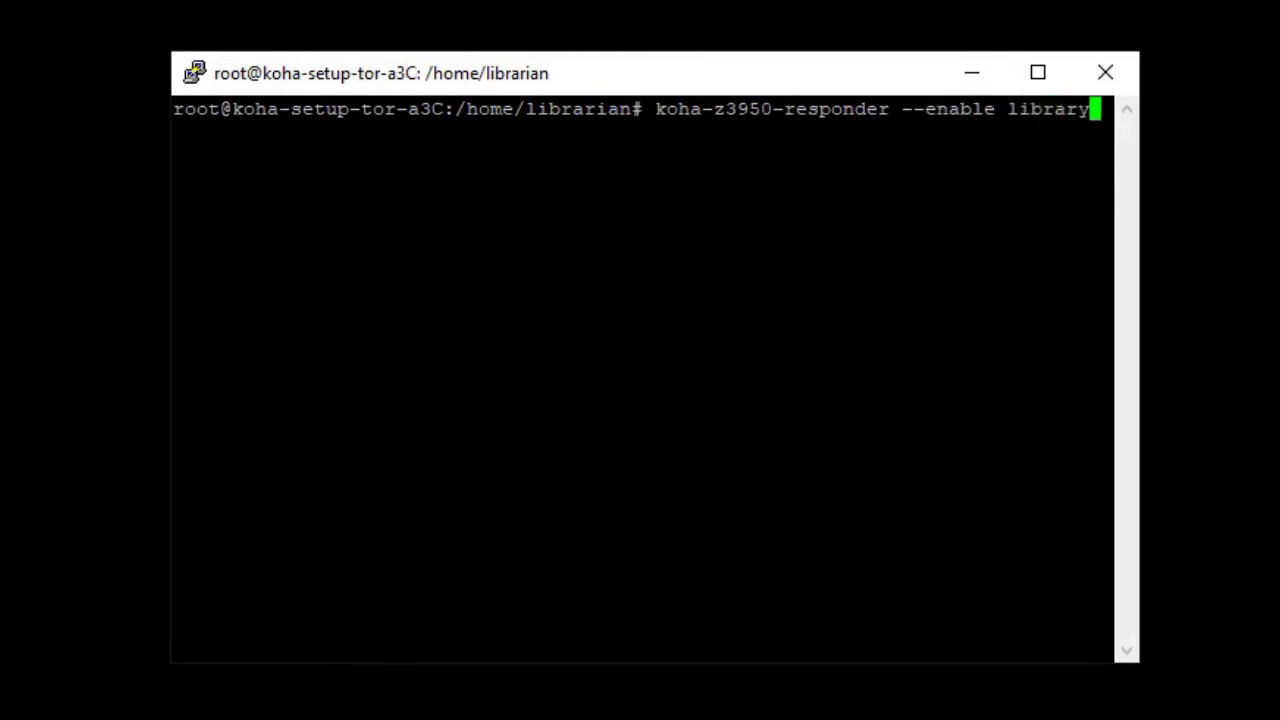
key(Return)
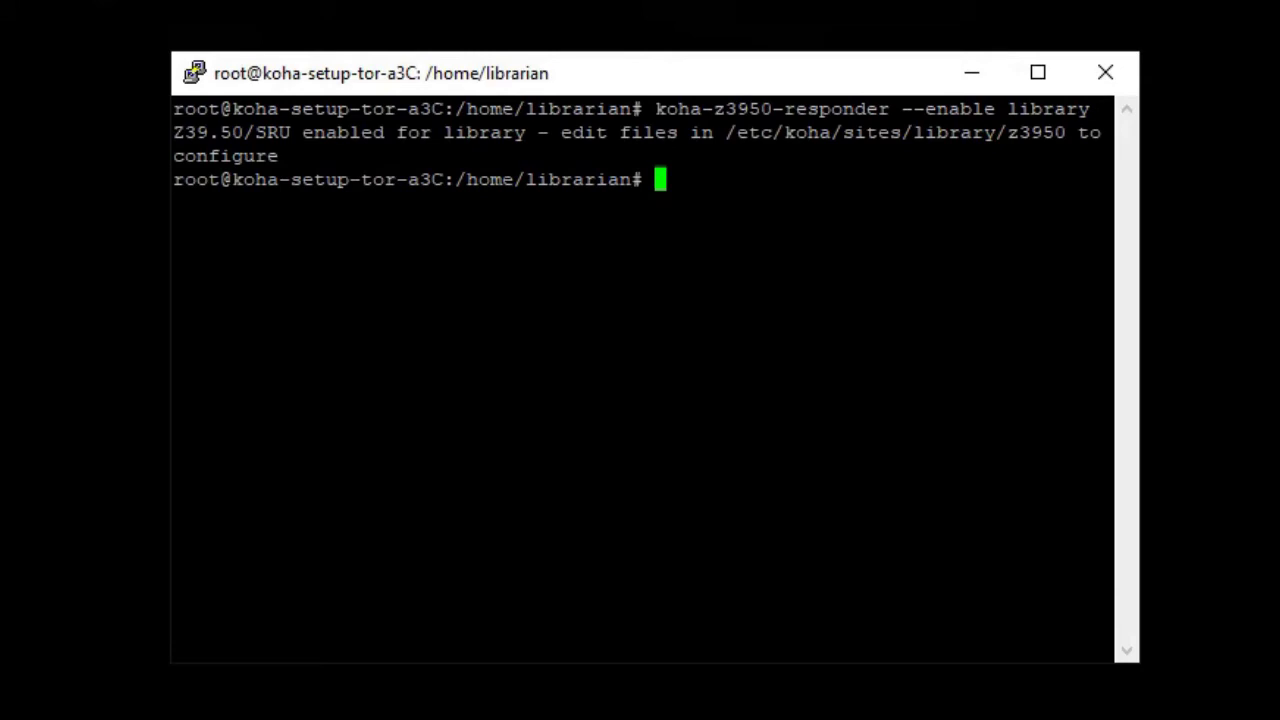
Start the Z39.50 responder for the library instance with koha-z3950-responder --start library.
text(koha-)
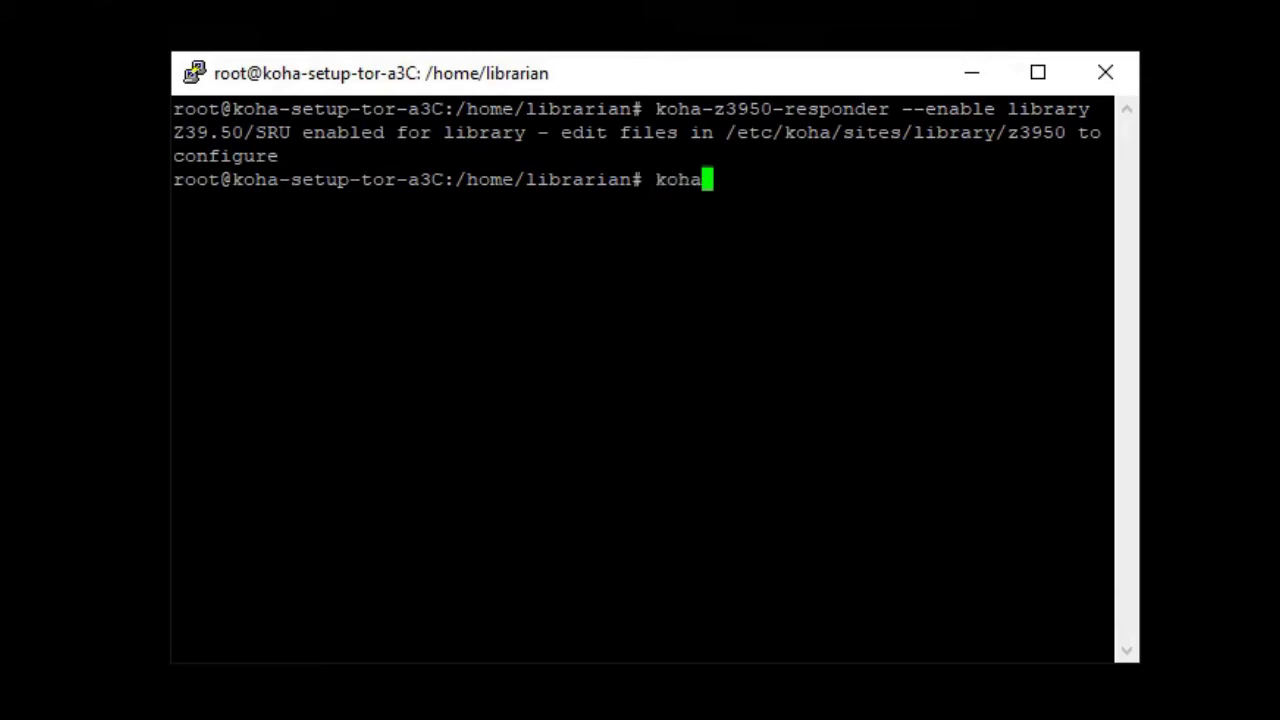
text(z3950)
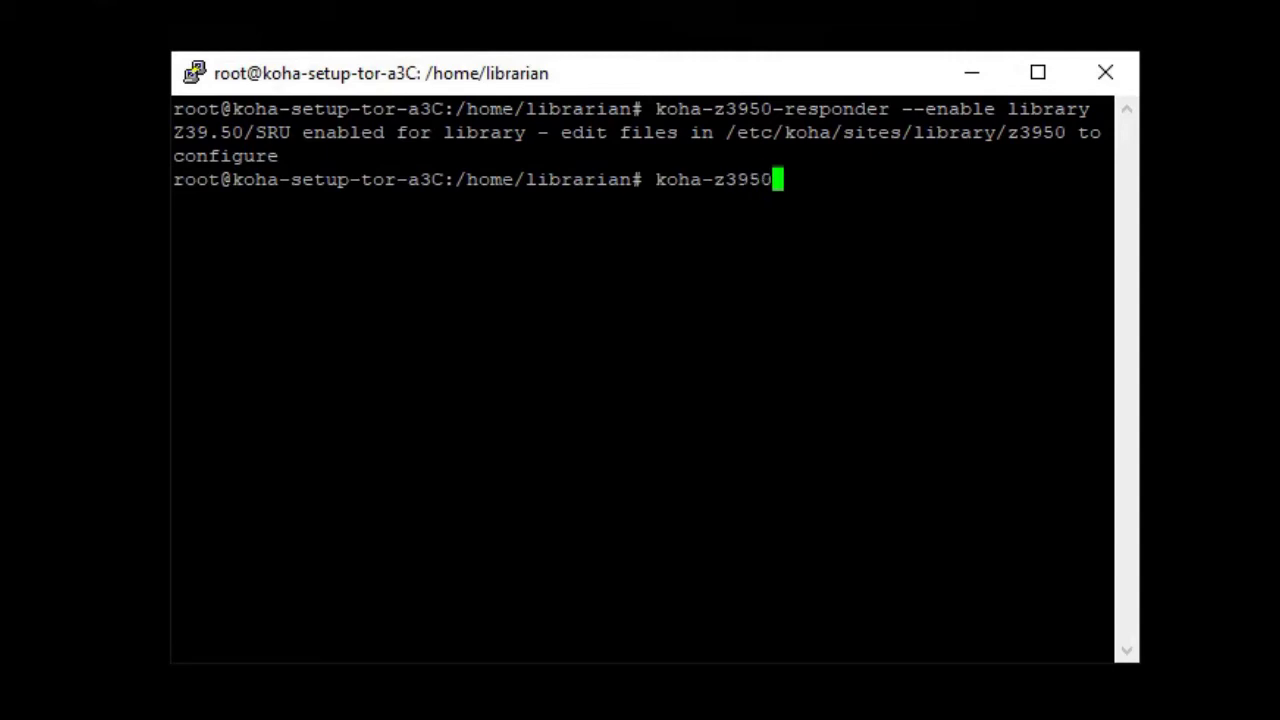
text(-r)
key(BackSpace)
key(BackSpace)
text(-re)
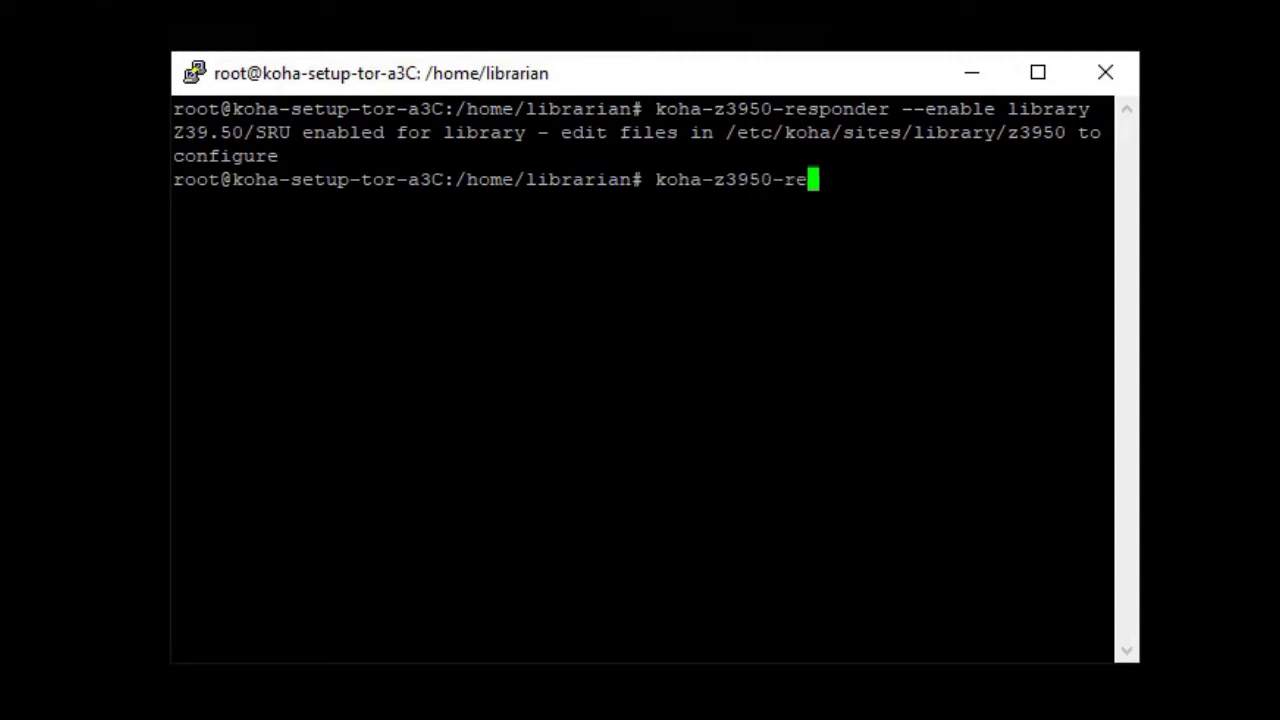
text(sponder)
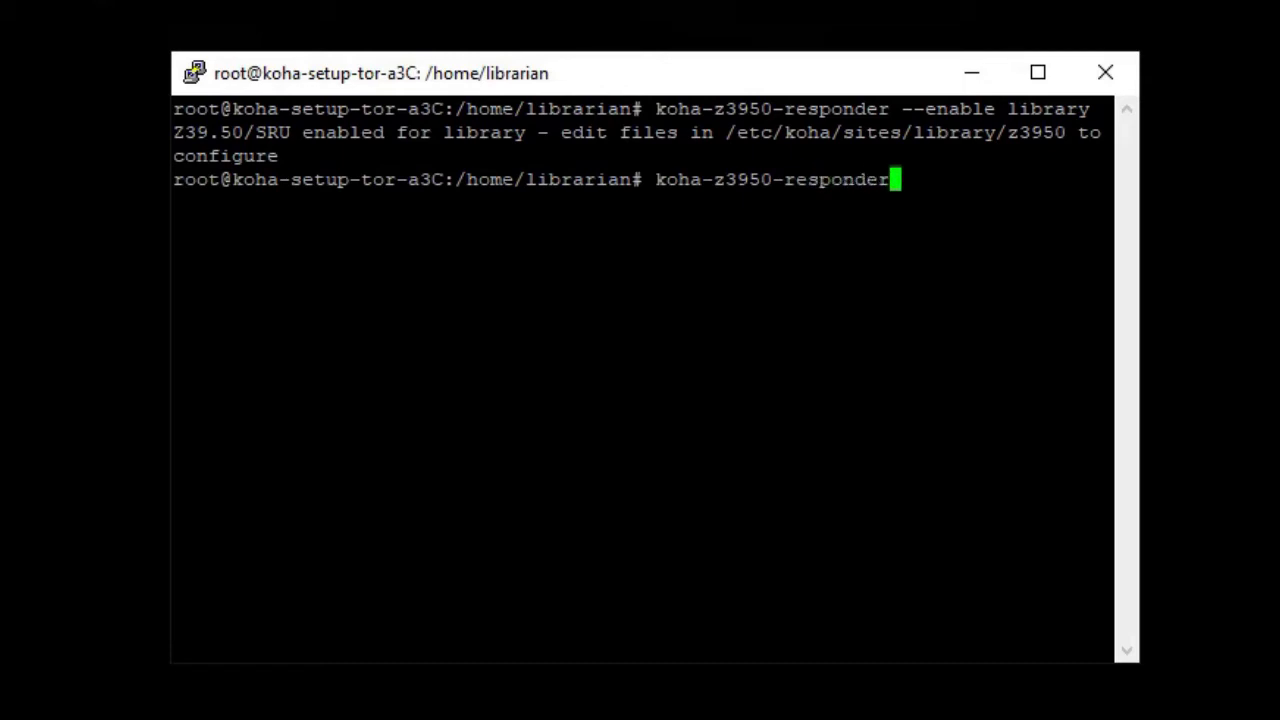
text( --)
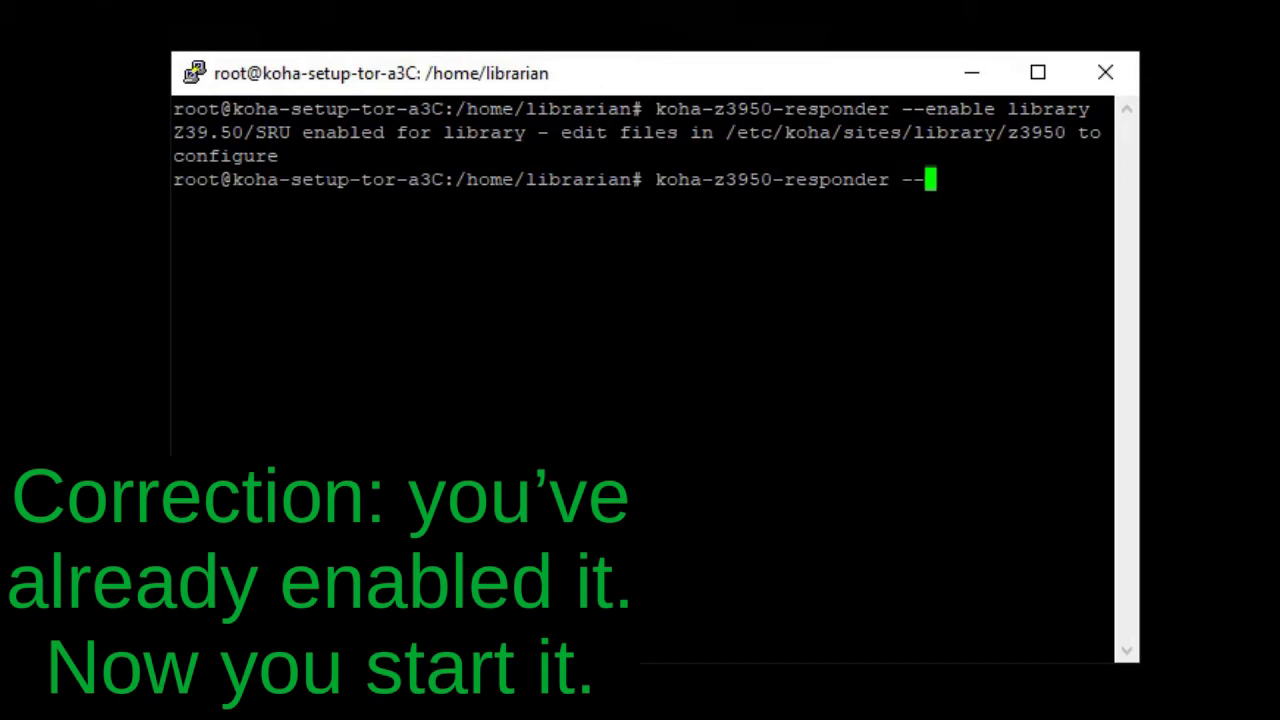
text(start )
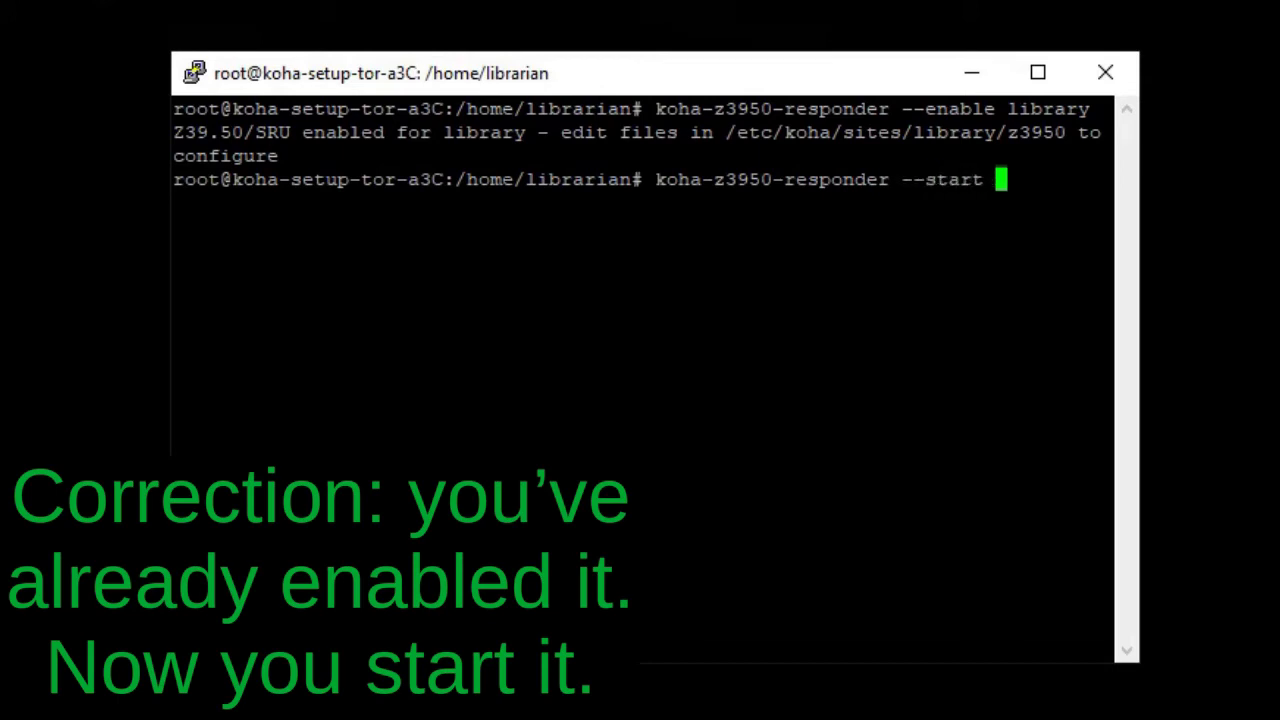
text(library)
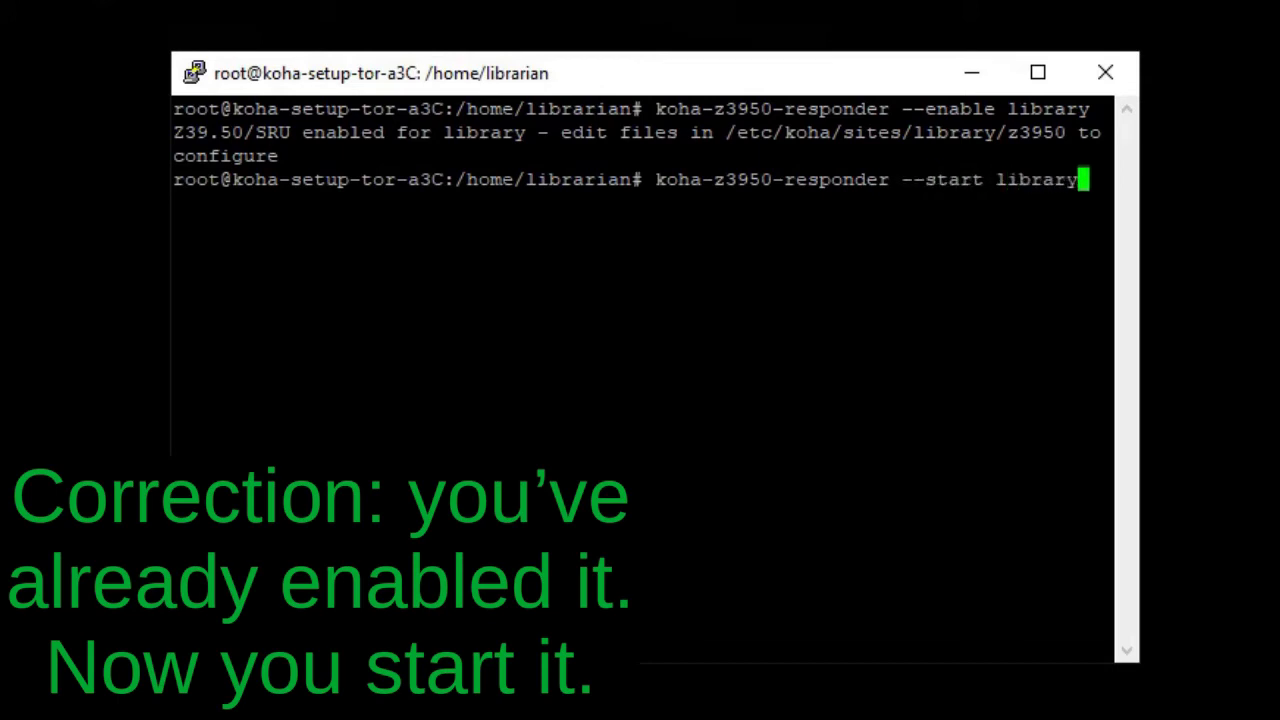
key(Return)
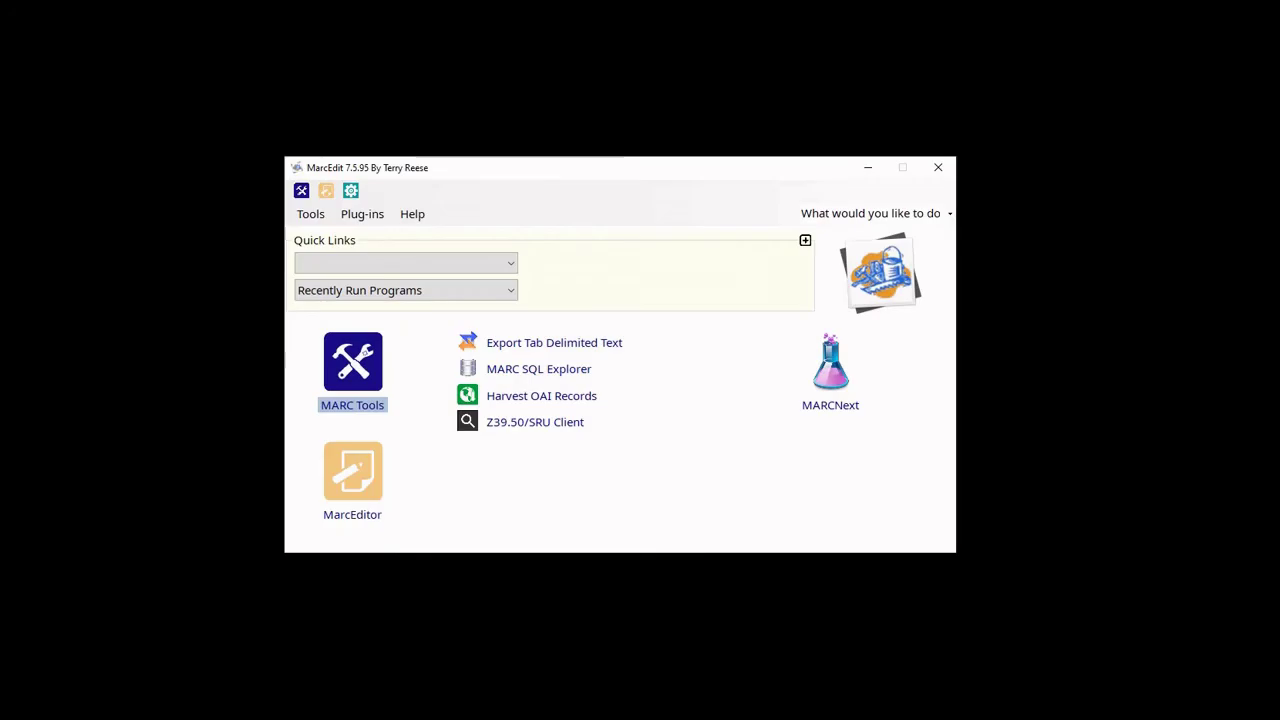
Switch to MarcEdit, open its Z39.50/SRU client and create a new Z39.50 server entry.
click(535, 422)
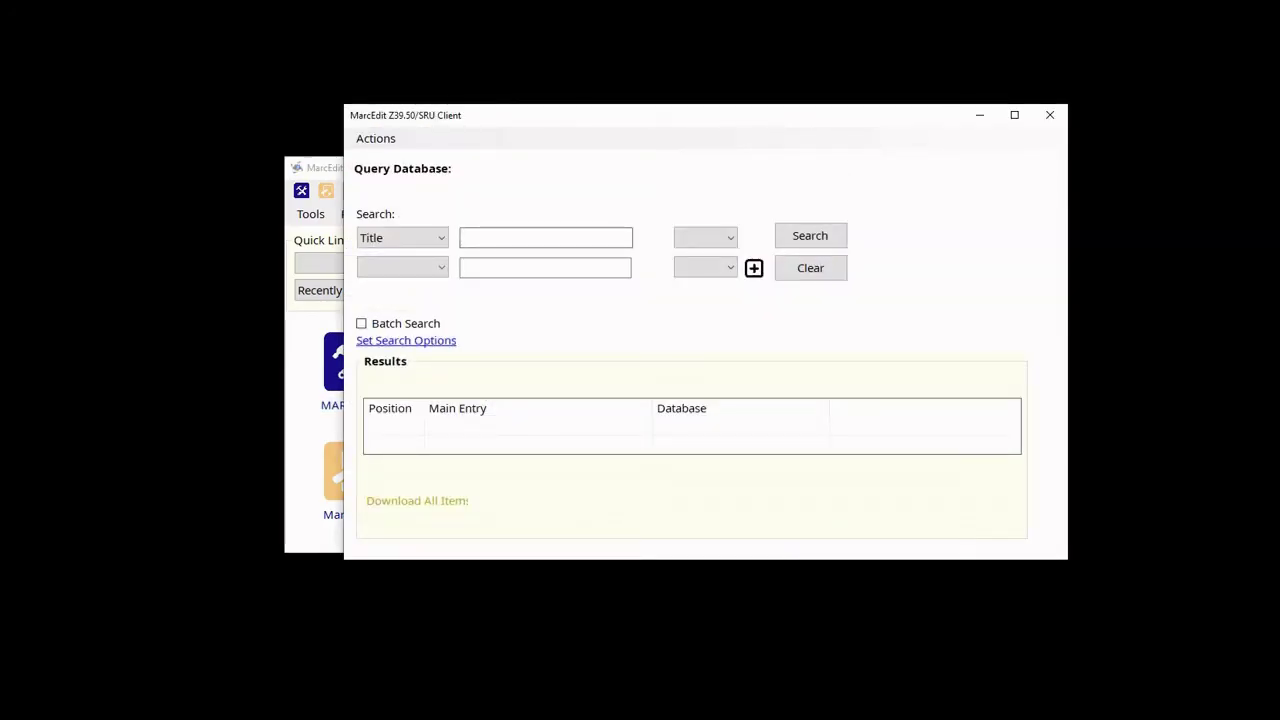
key(alt)
key(Down)
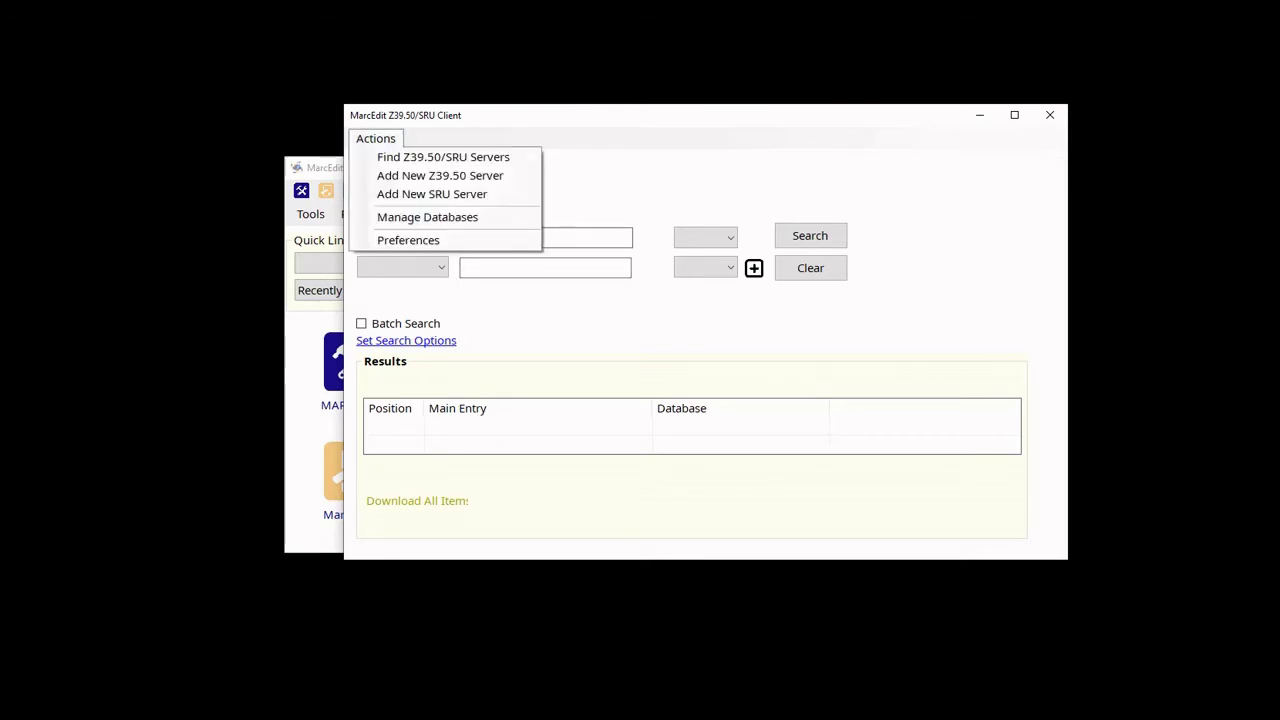
key(Down)
key(Down)
key(Return)
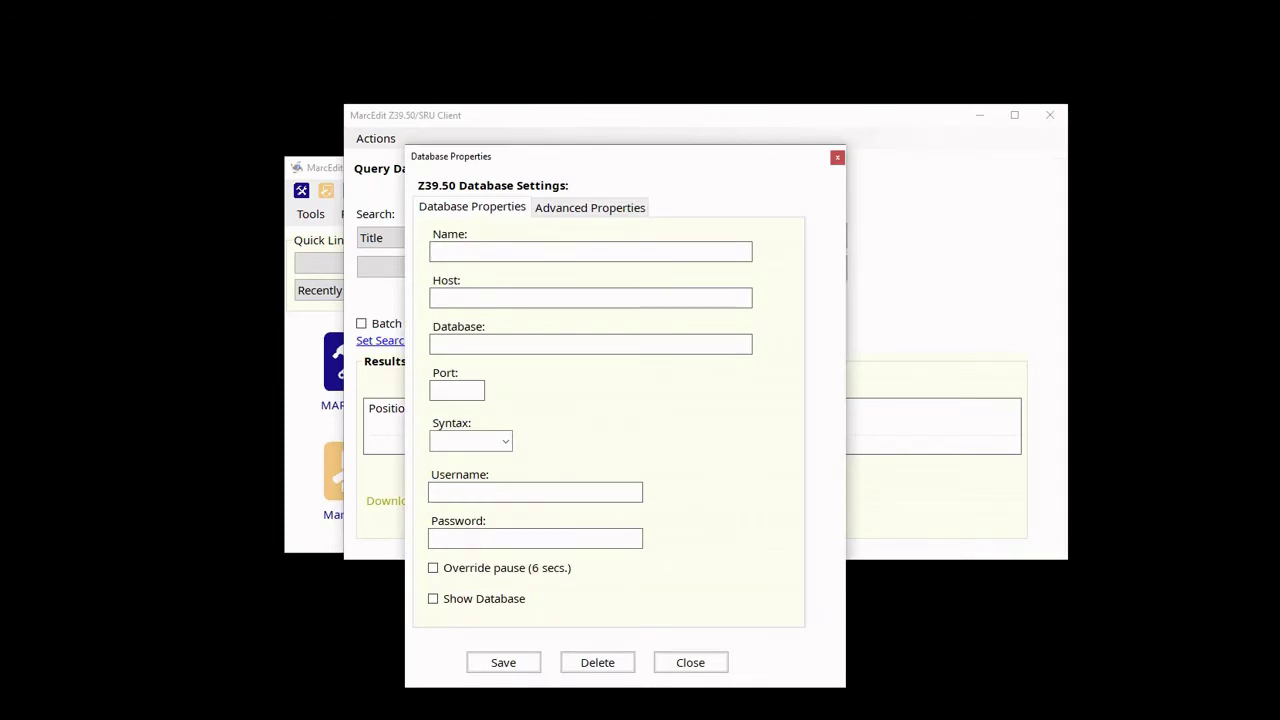
Name the new Z39.50 server entry Cheerful Valley Public Library and set its host to cheerfulvalleypl.online.
text(Cheerful Valley Publ)
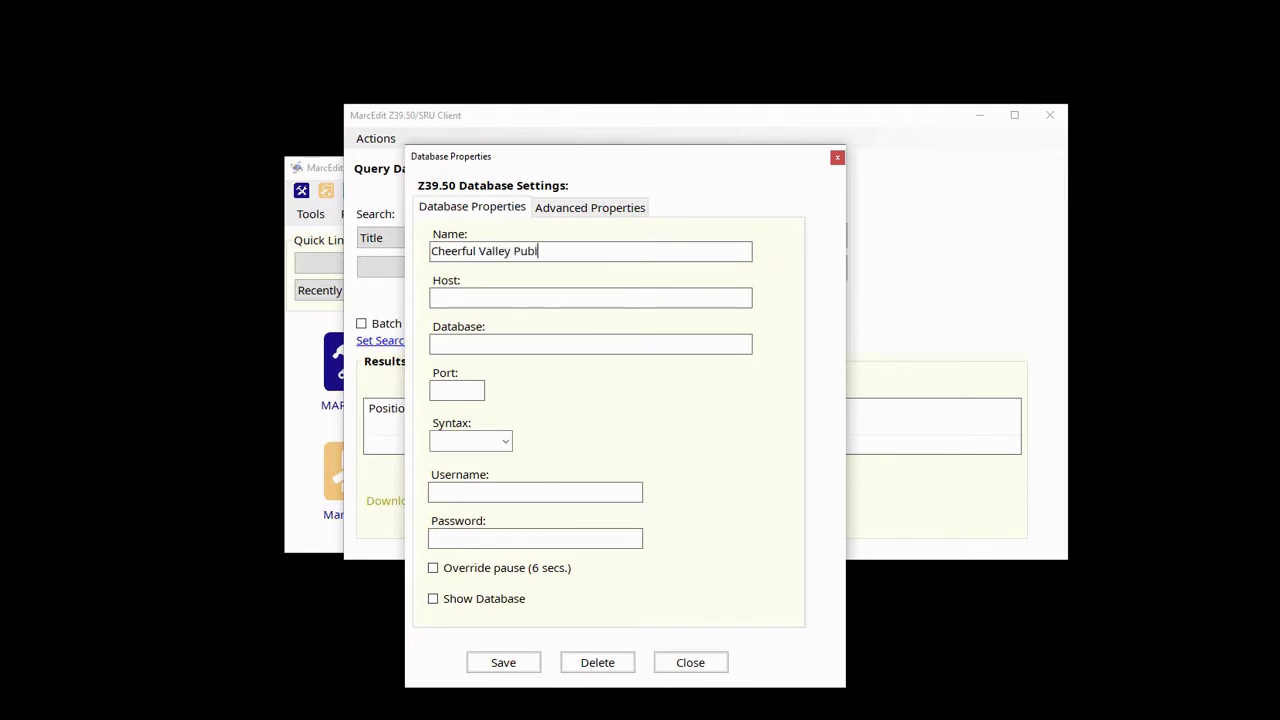
text(ic Library)
key(Tab)
text(cheerfulvall)
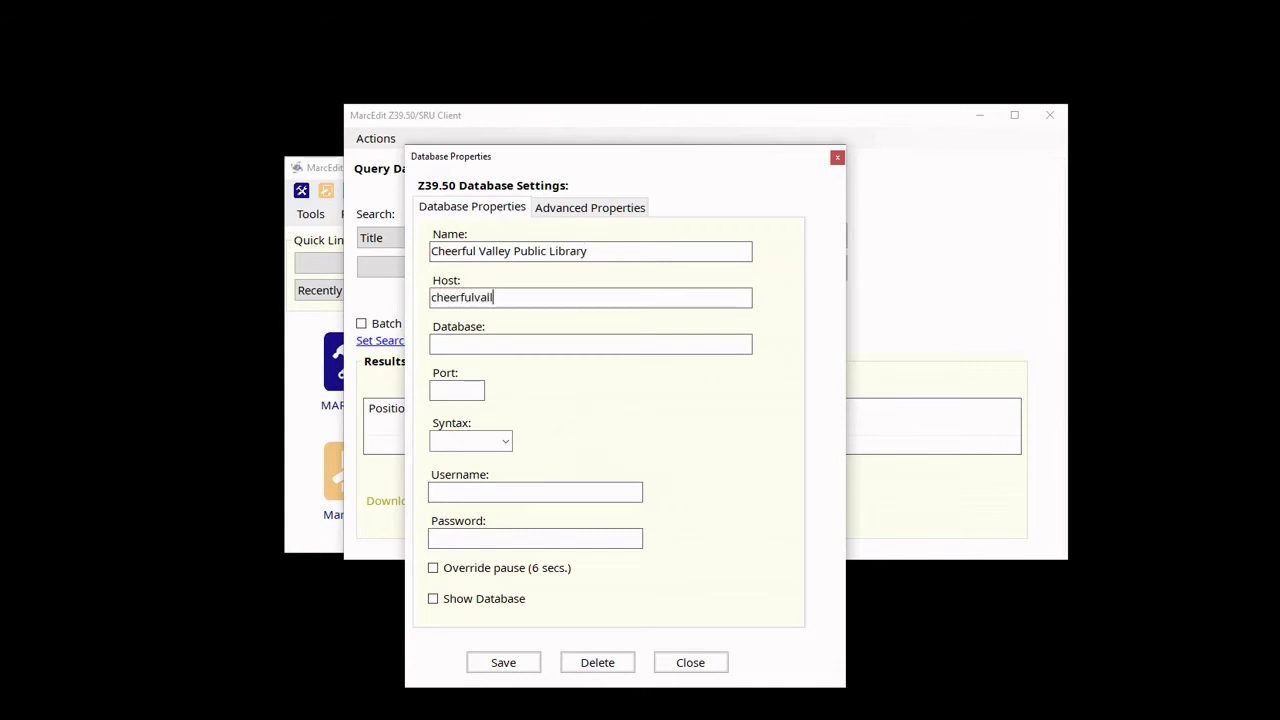
text(eypl.online)
Set the server's database to biblios, port to 2100 and syntax to MARC21, and save the entry.
key(Tab)
text(biblios)
text(100)
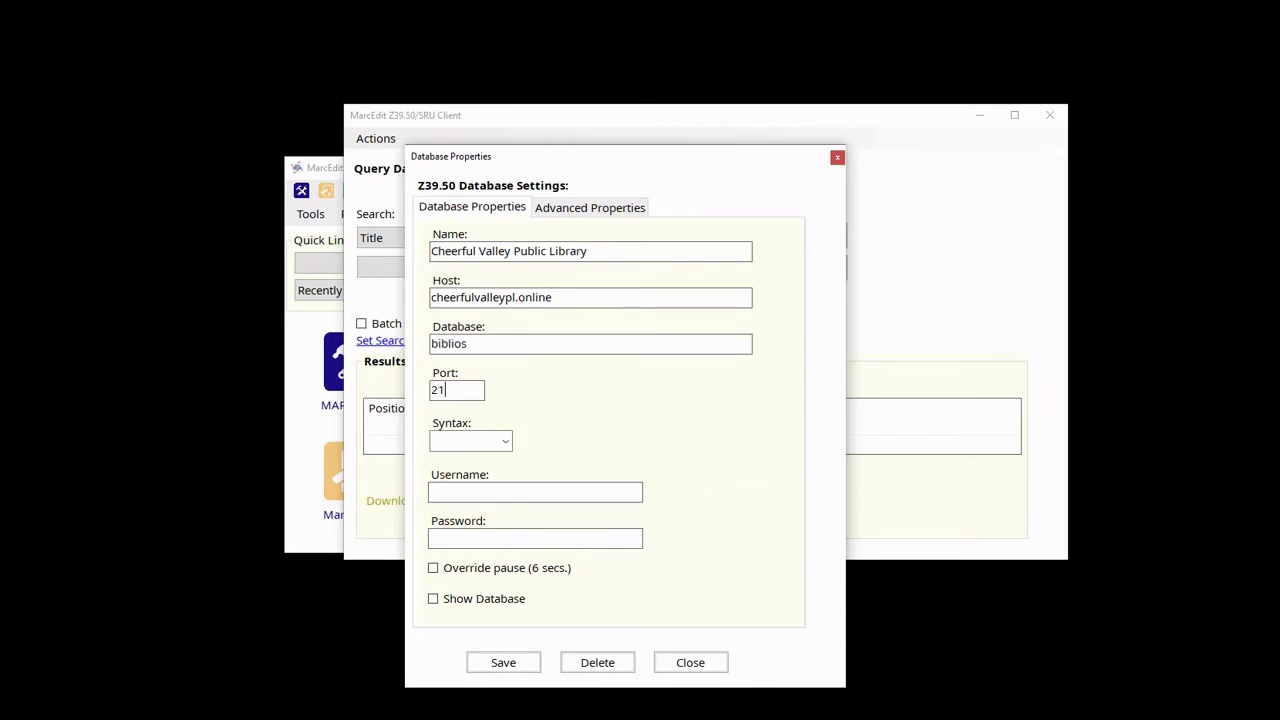
key(Tab)
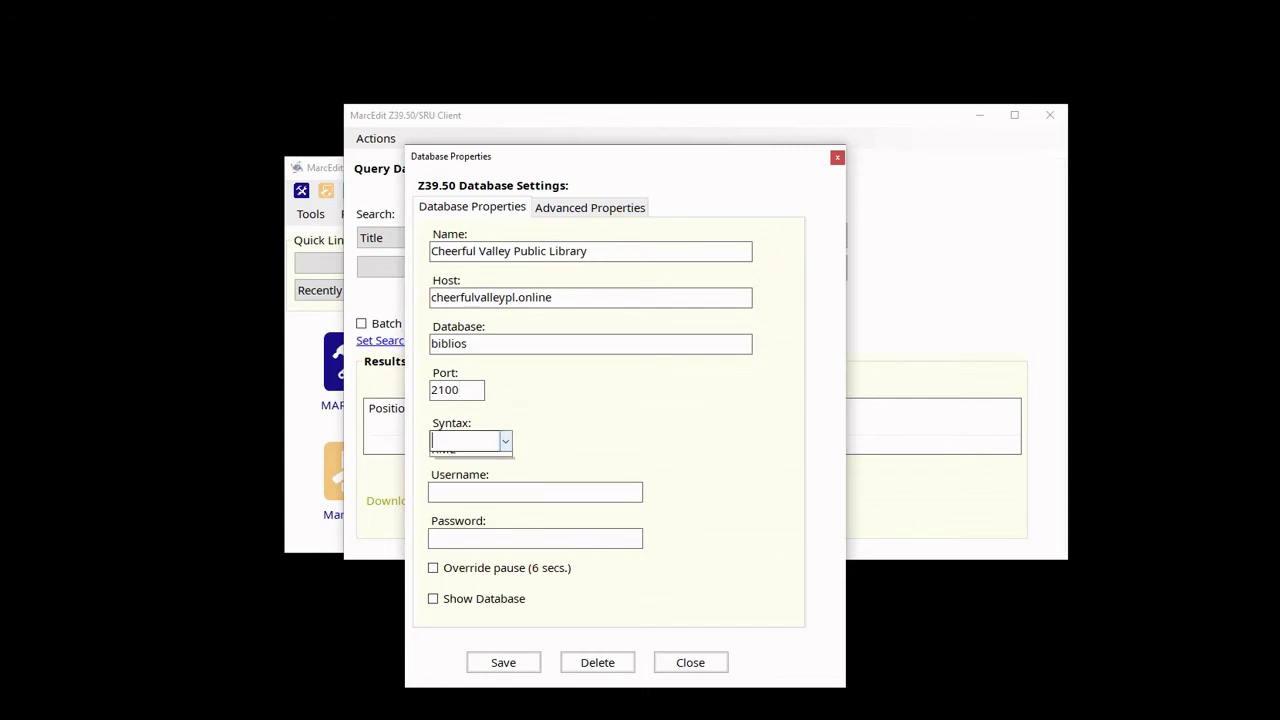
key(alt+Down)
key(Return)
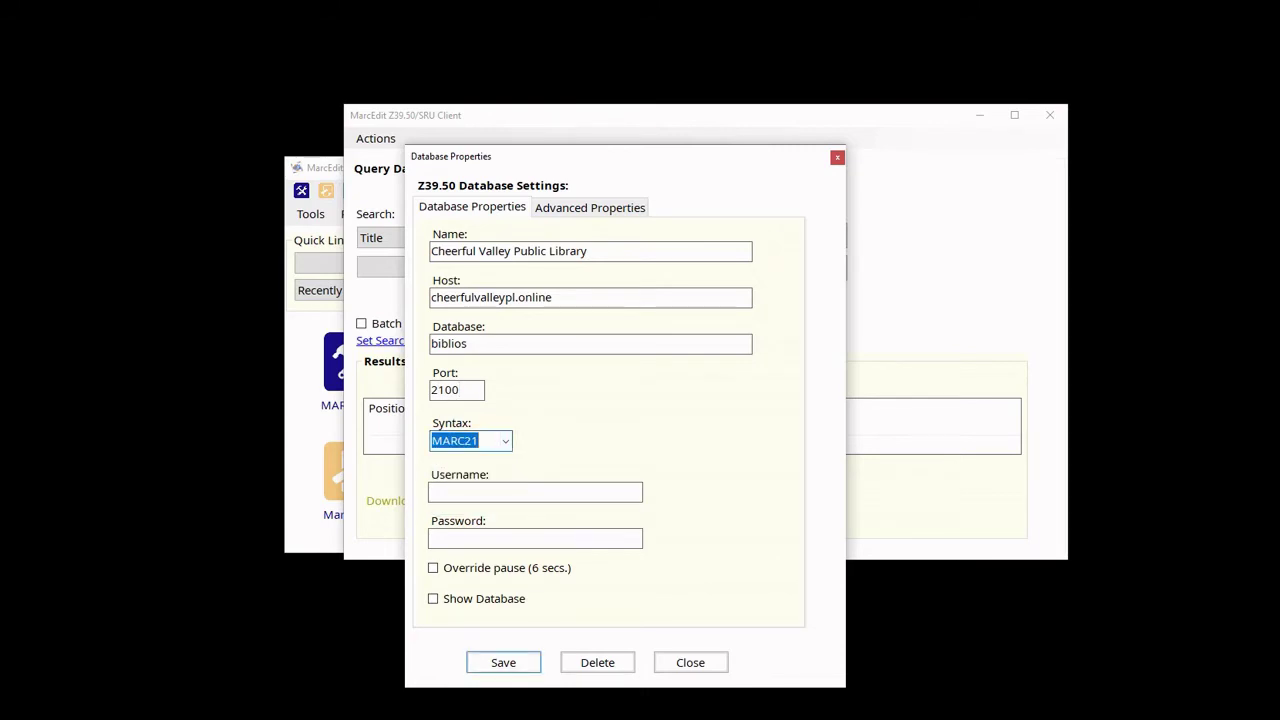
key(Return)
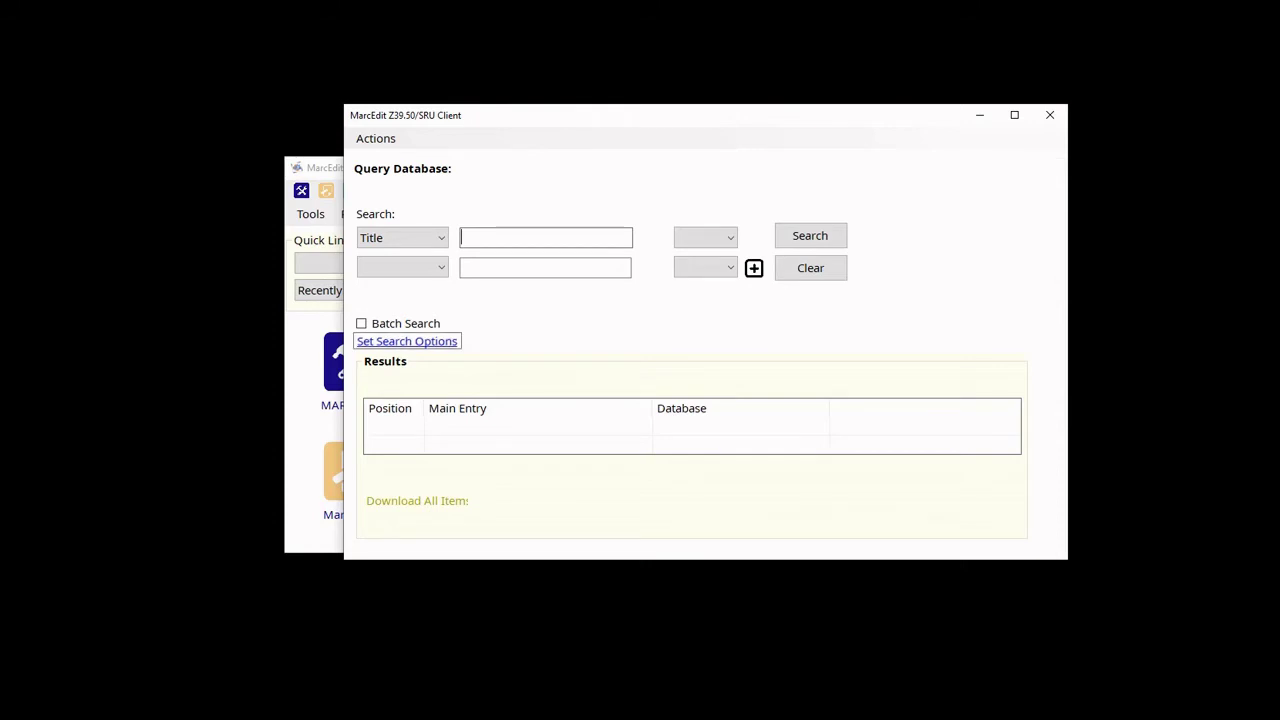
Choose Cheerful Valley Public Library as the search database and run an author search for sams.
key(Return)
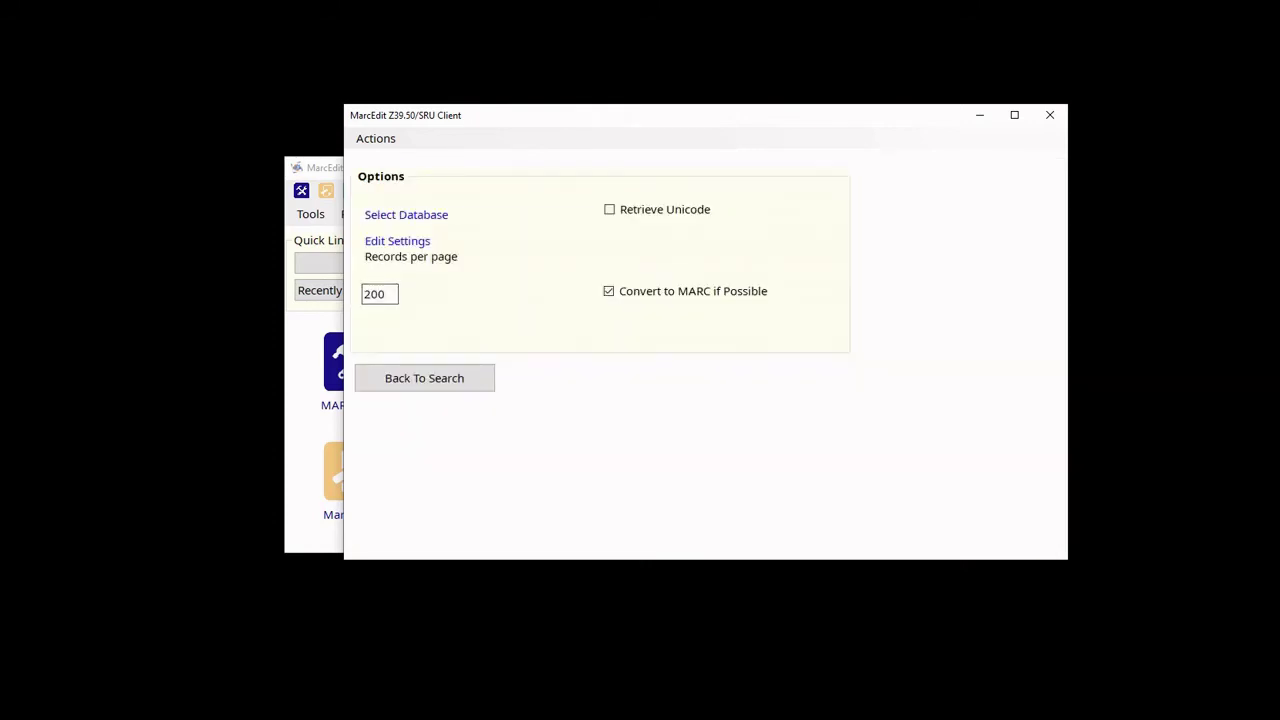
key(Tab)
key(Return)
click(485, 271)
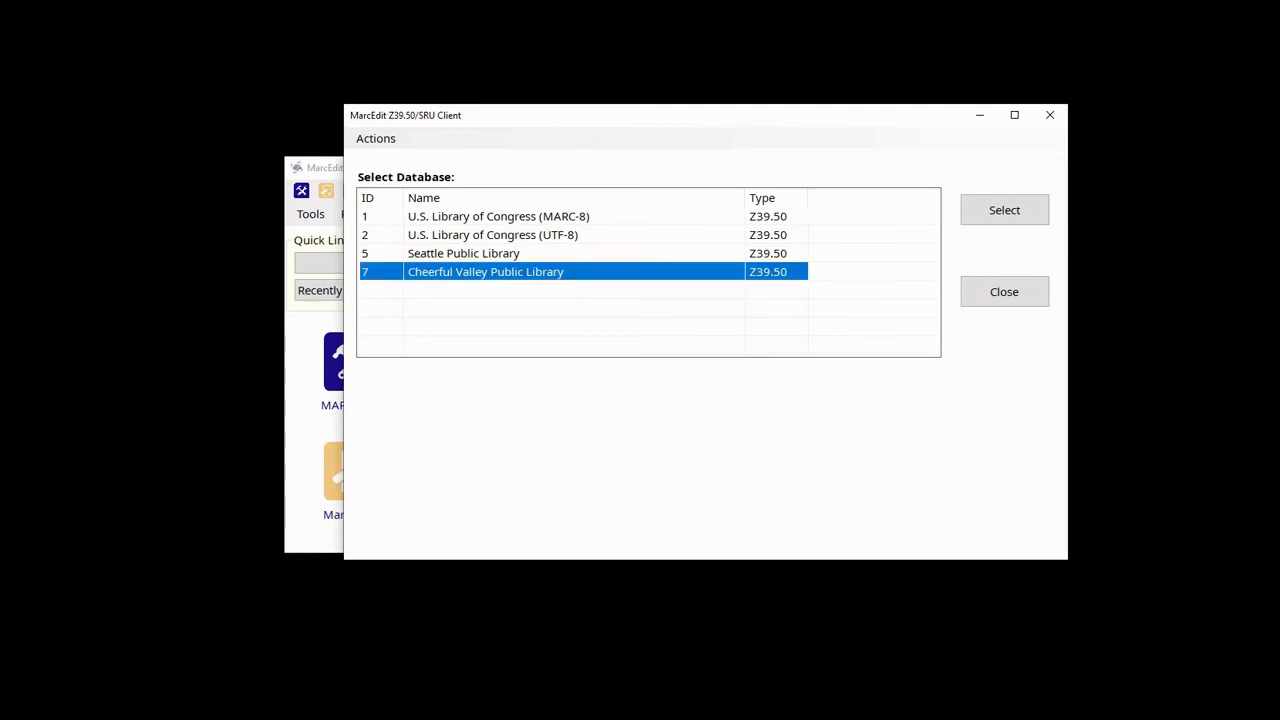
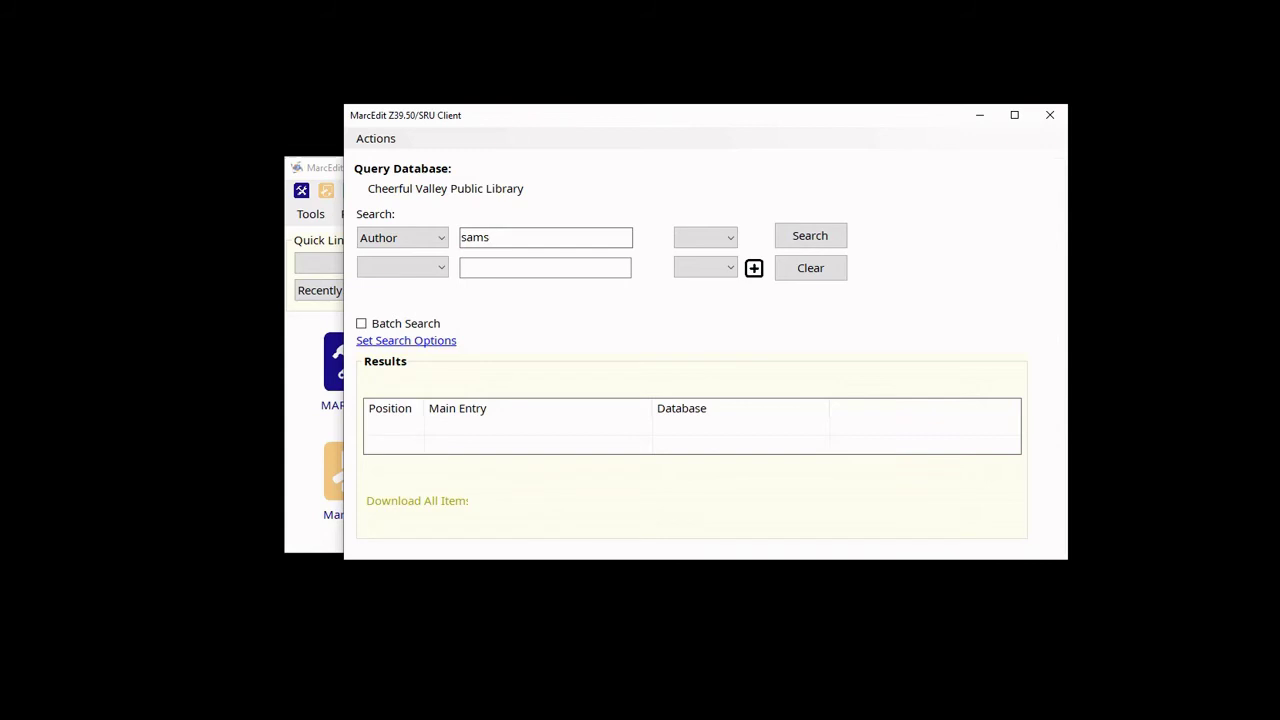
key(Return)
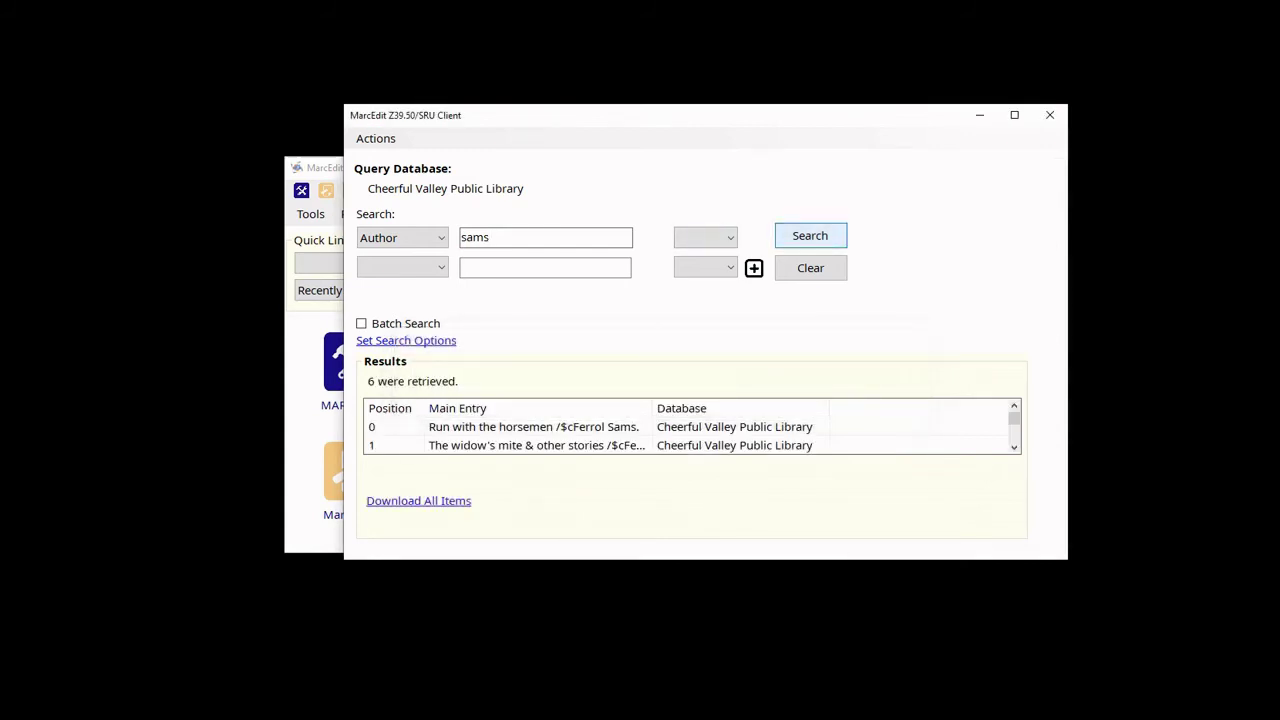
Download all retrieved records as a MARC file named sams in the _hastings folder on the teatree (T:) drive.
key(Tab)
key(Tab)
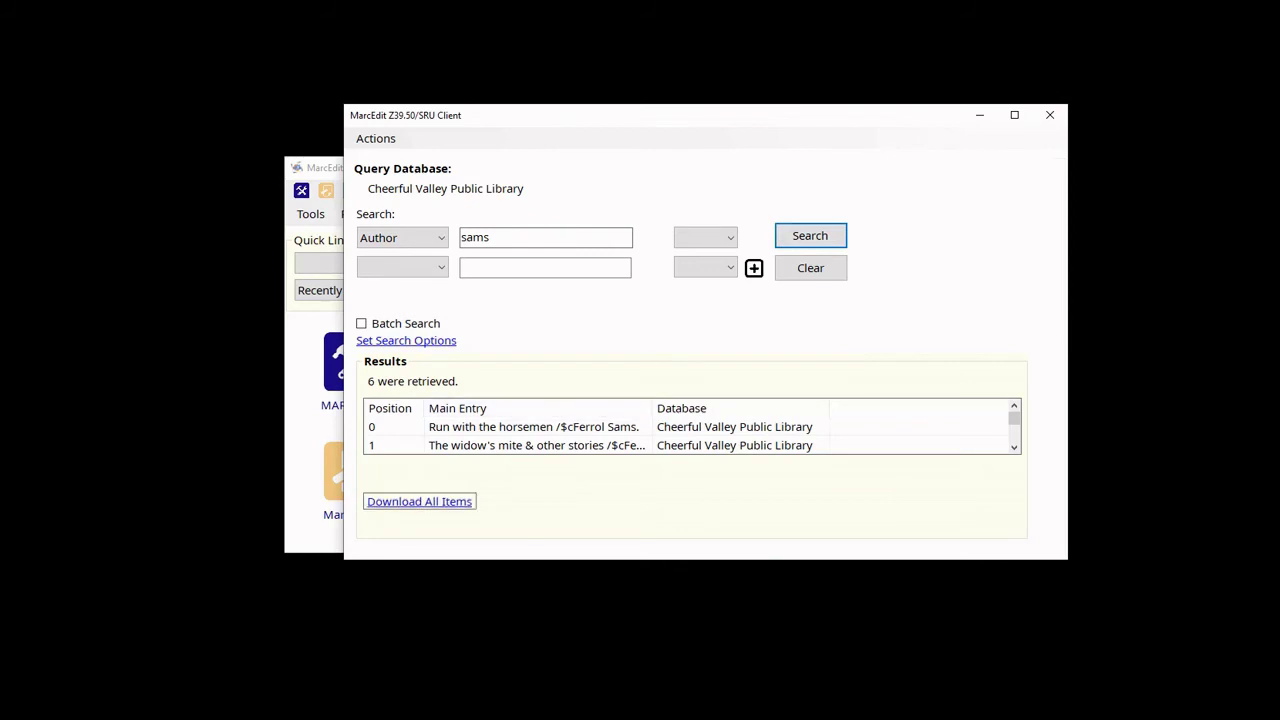
key(Return)
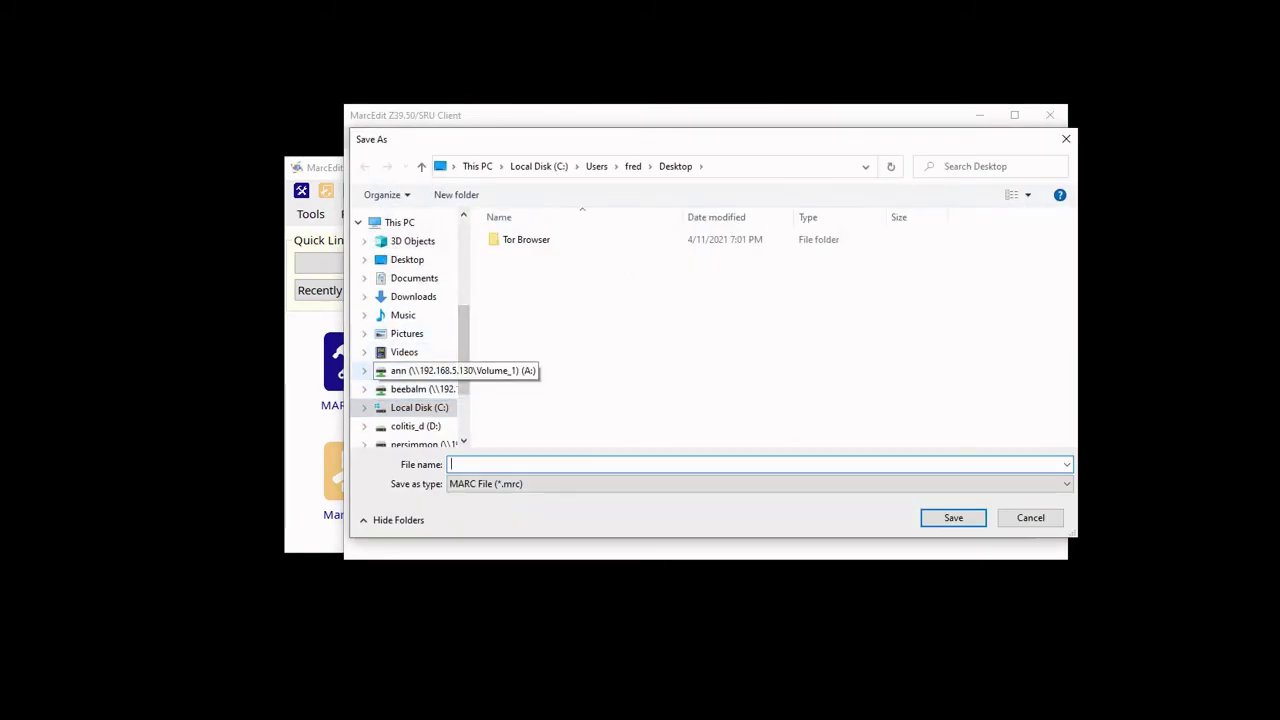
scroll(415, 426, down, 1)
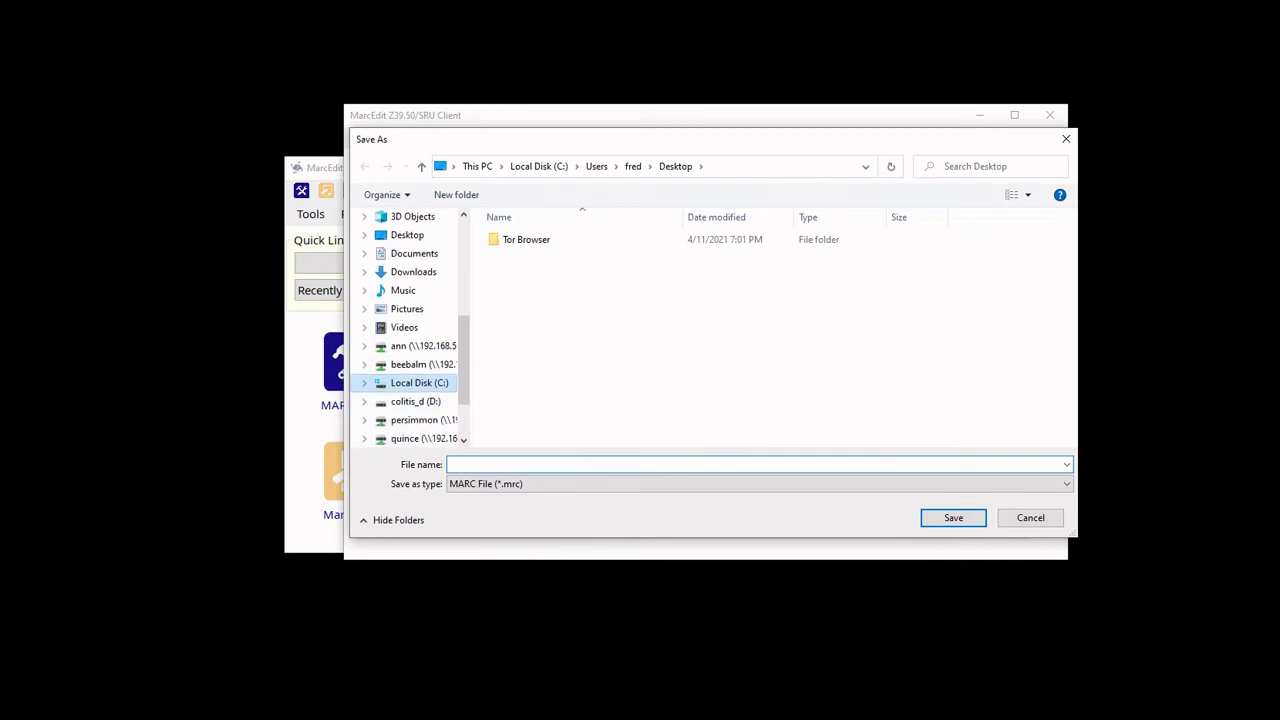
scroll(415, 430, down, 2)
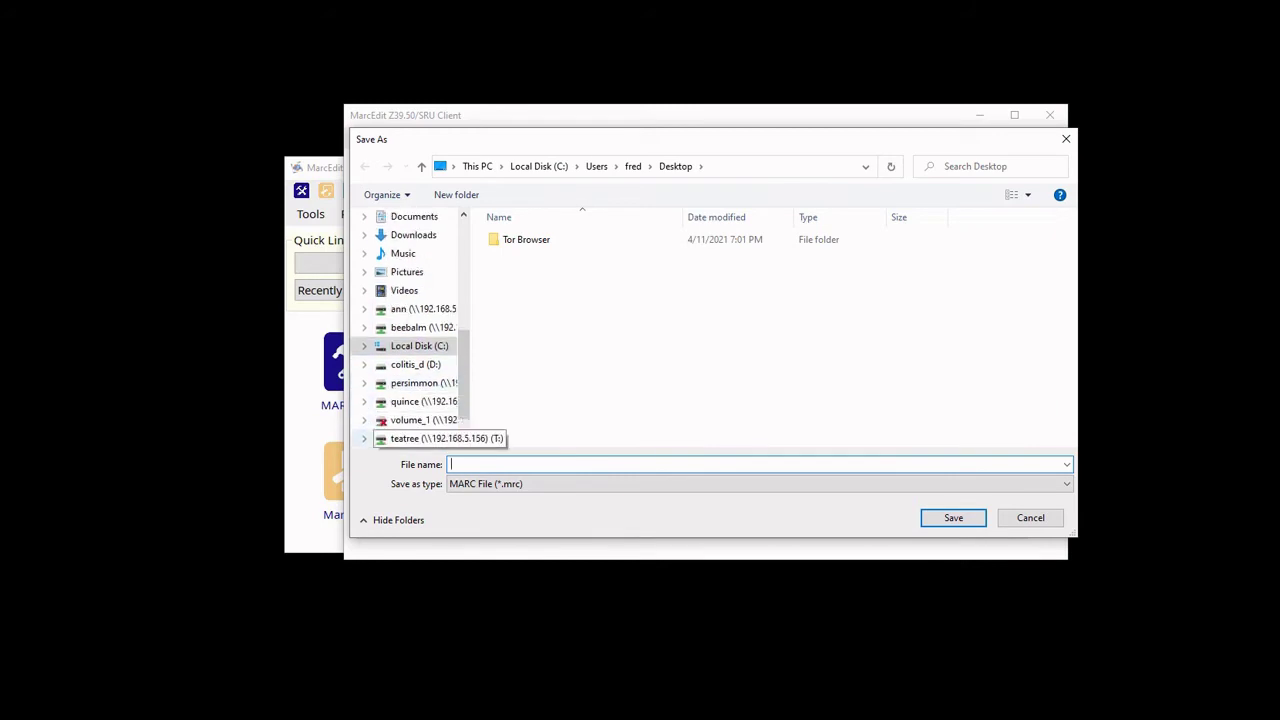
click(424, 438)
double_click(525, 255)
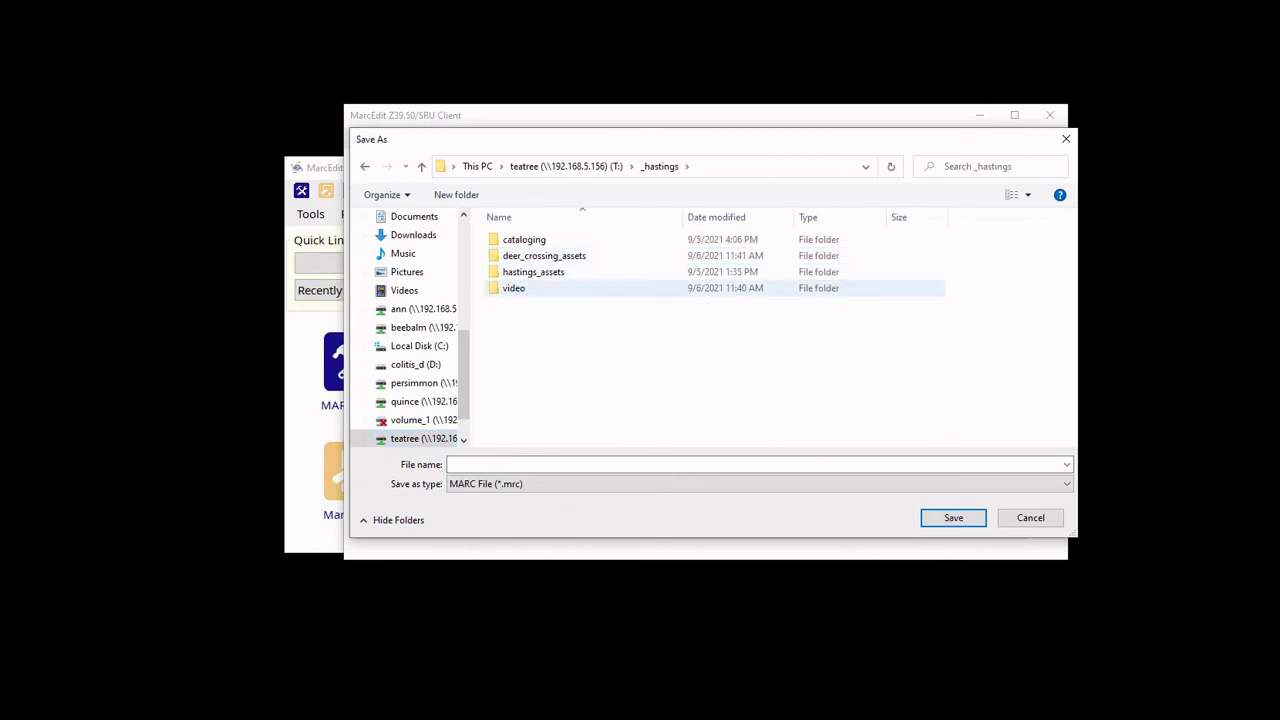
click(450, 464)
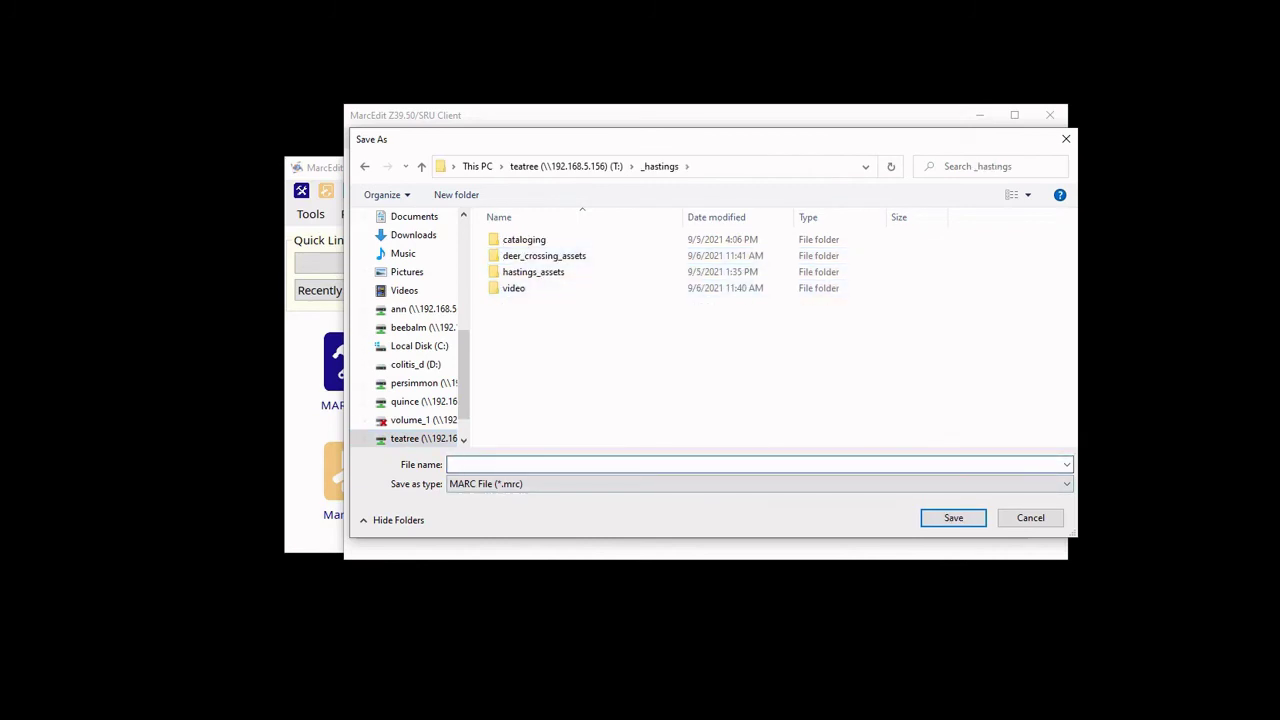
text(sams)
key(Return)
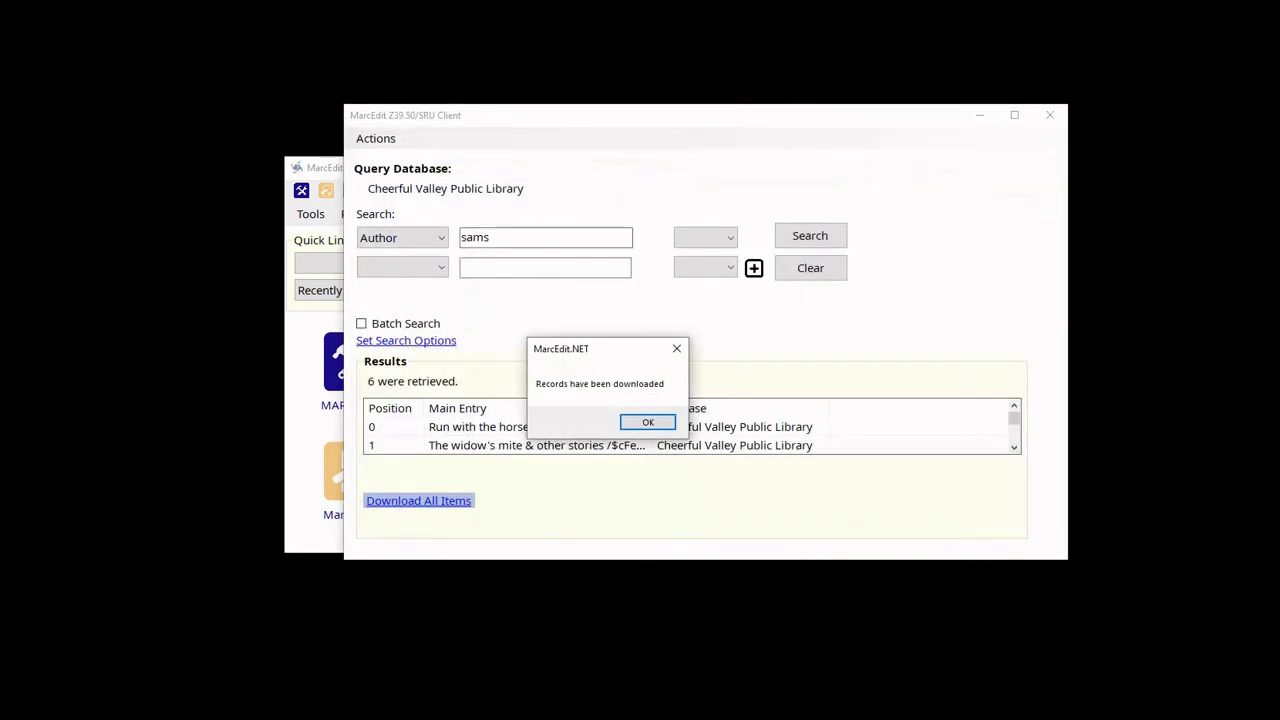
key(Return)
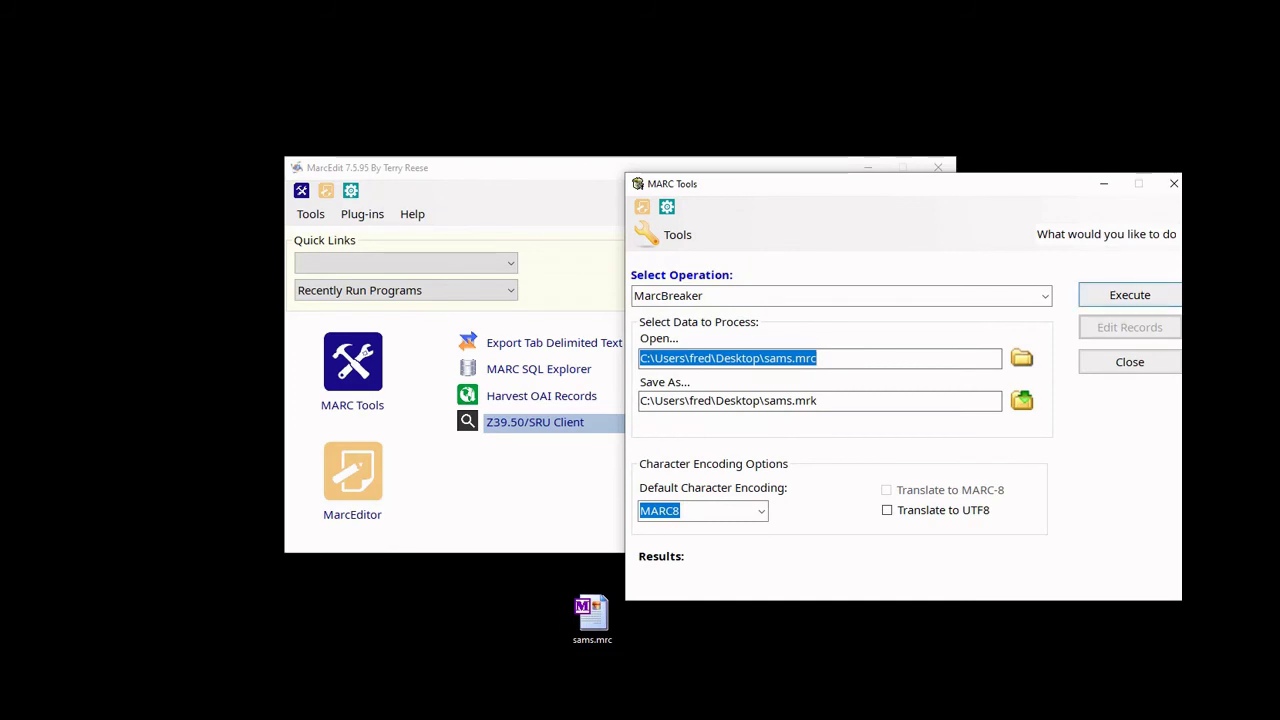
Convert sams.mrc on the desktop to sams.mrk with MarcBreaker and open the resulting records for editing.
drag(959, 191, 856, 198)
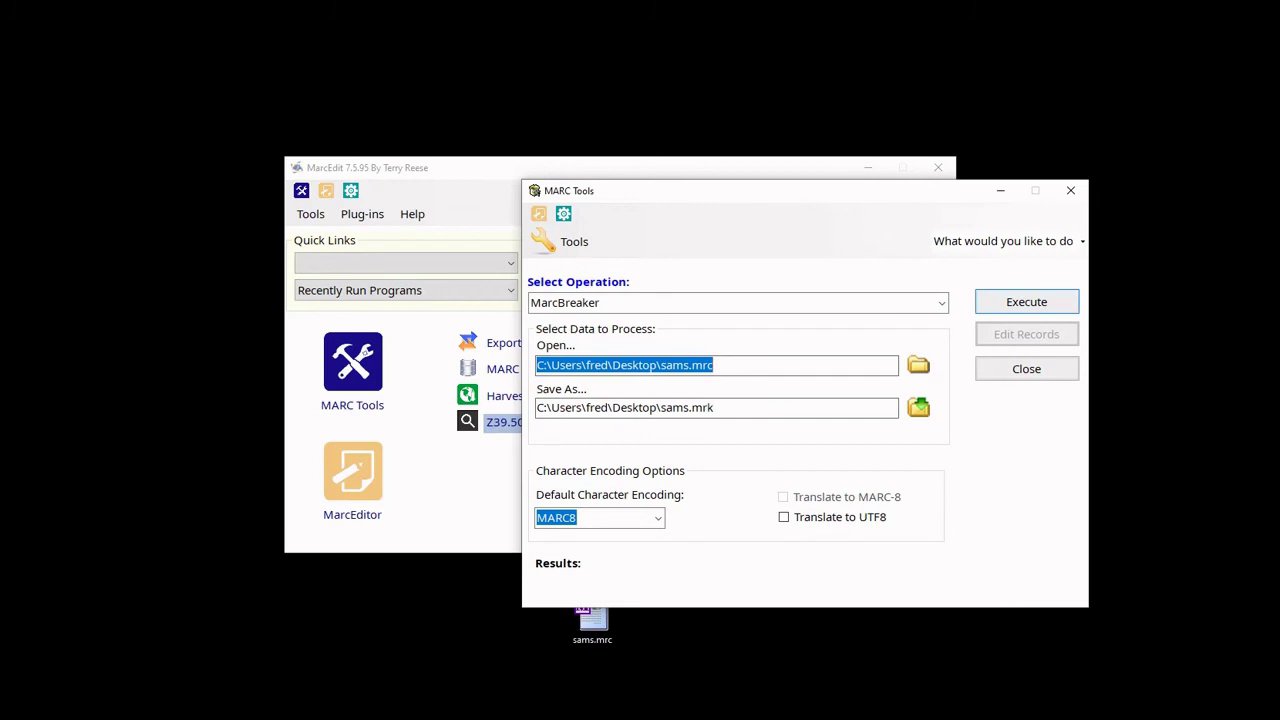
key(Return)
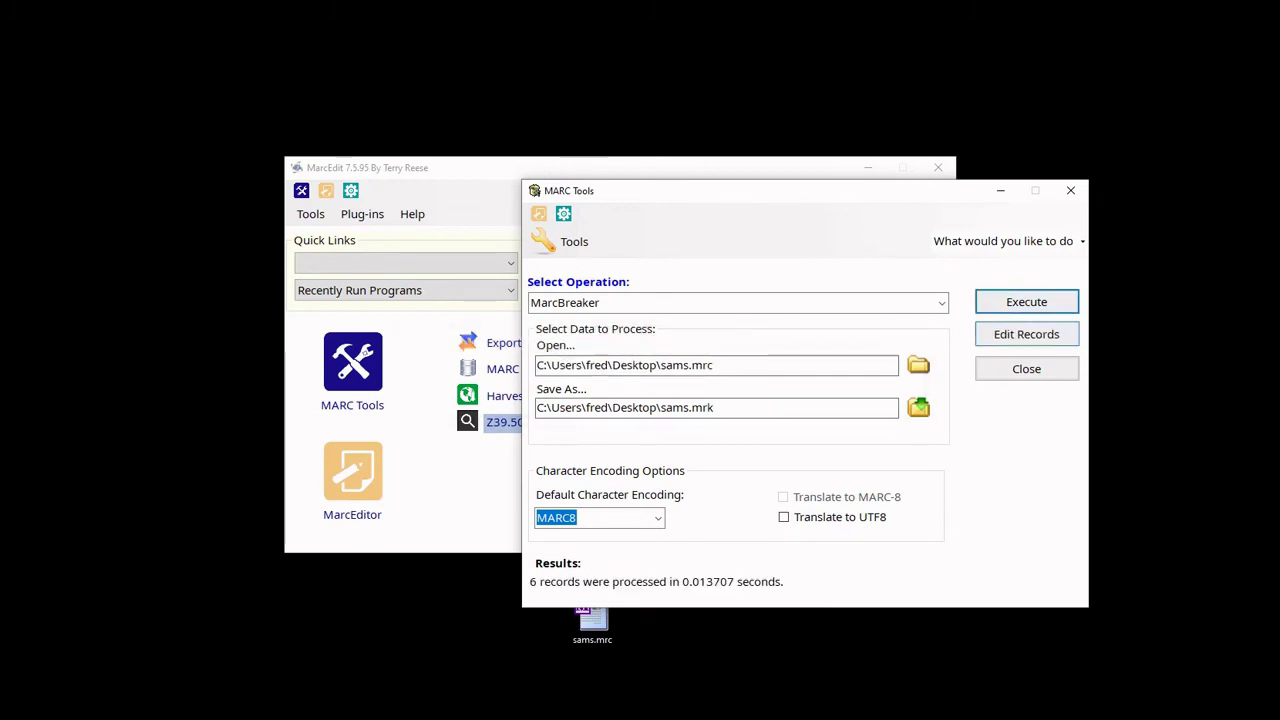
click(1026, 334)
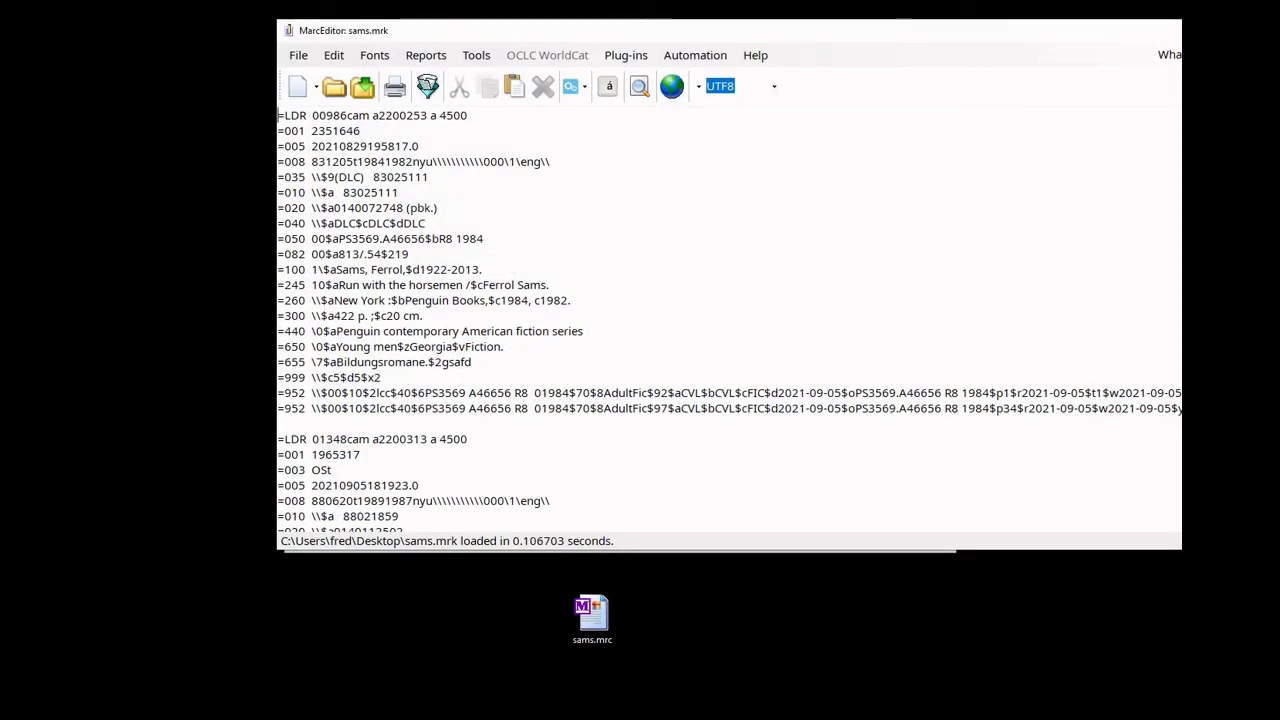
Review the downloaded MARC records in sams.mrk, including their 952 item fields, and close MarcEditor.
scroll(730, 320, down, 9)
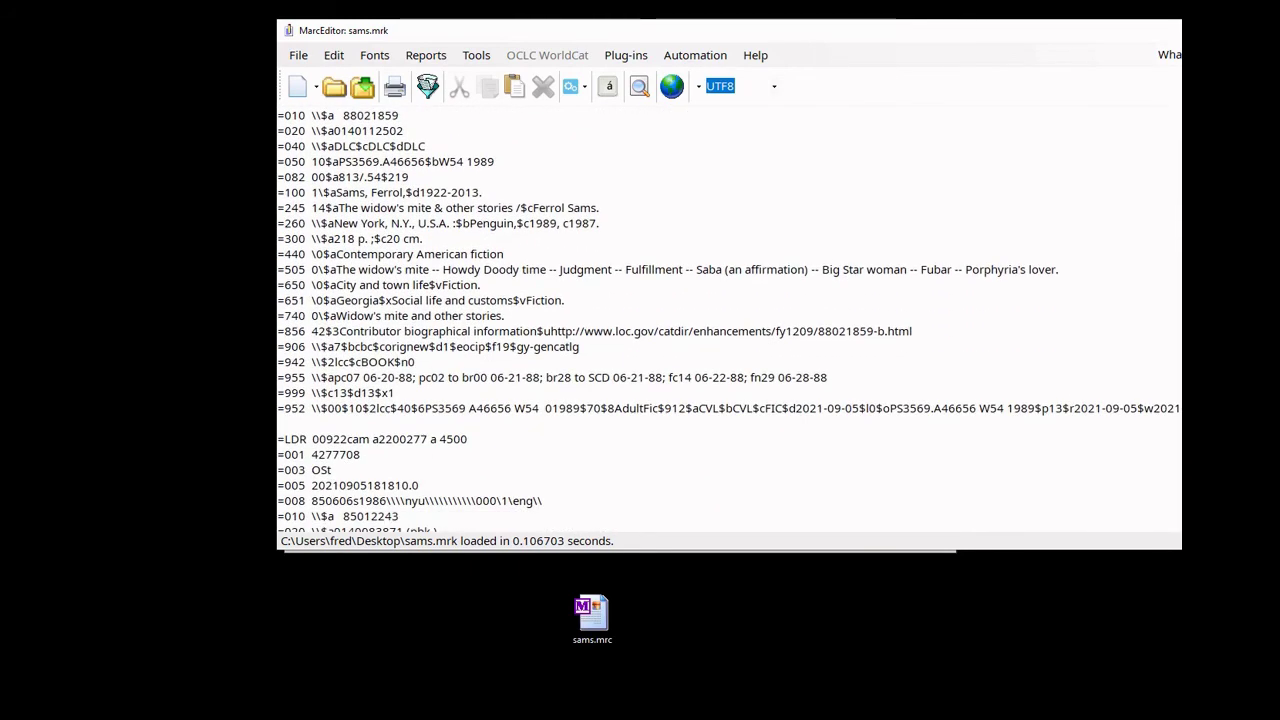
scroll(730, 320, down, 9)
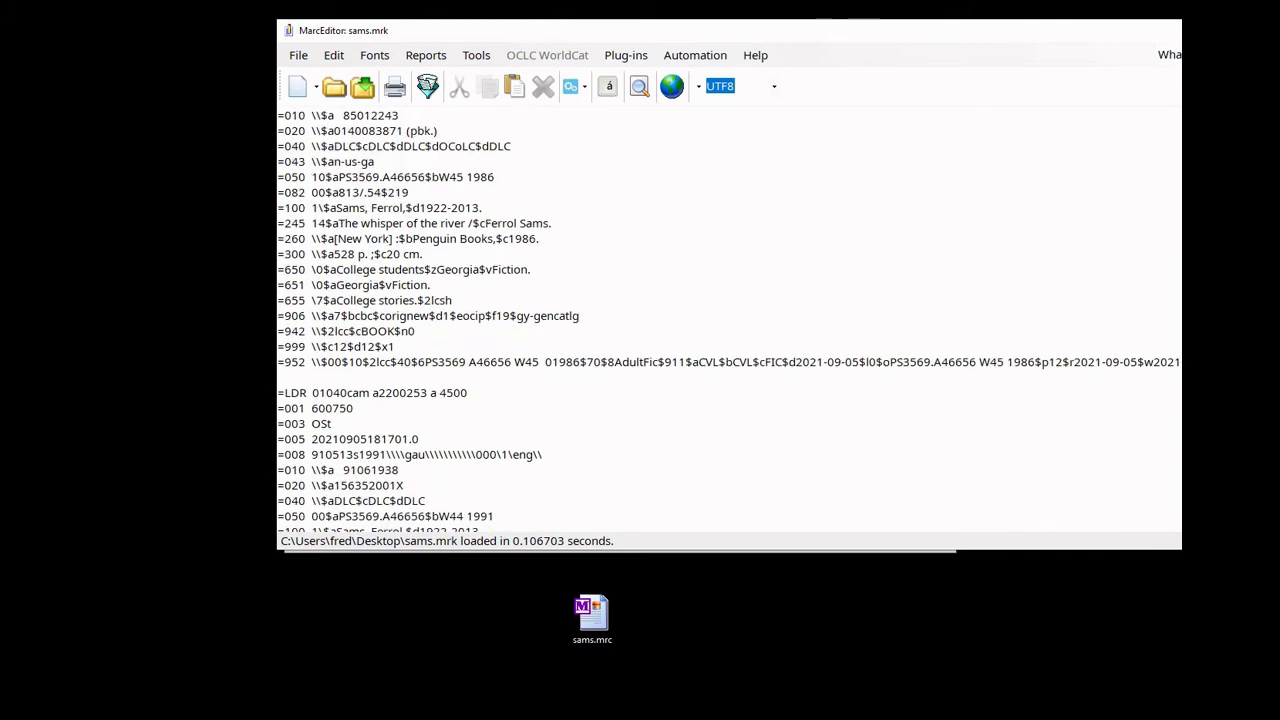
key(alt+F4)
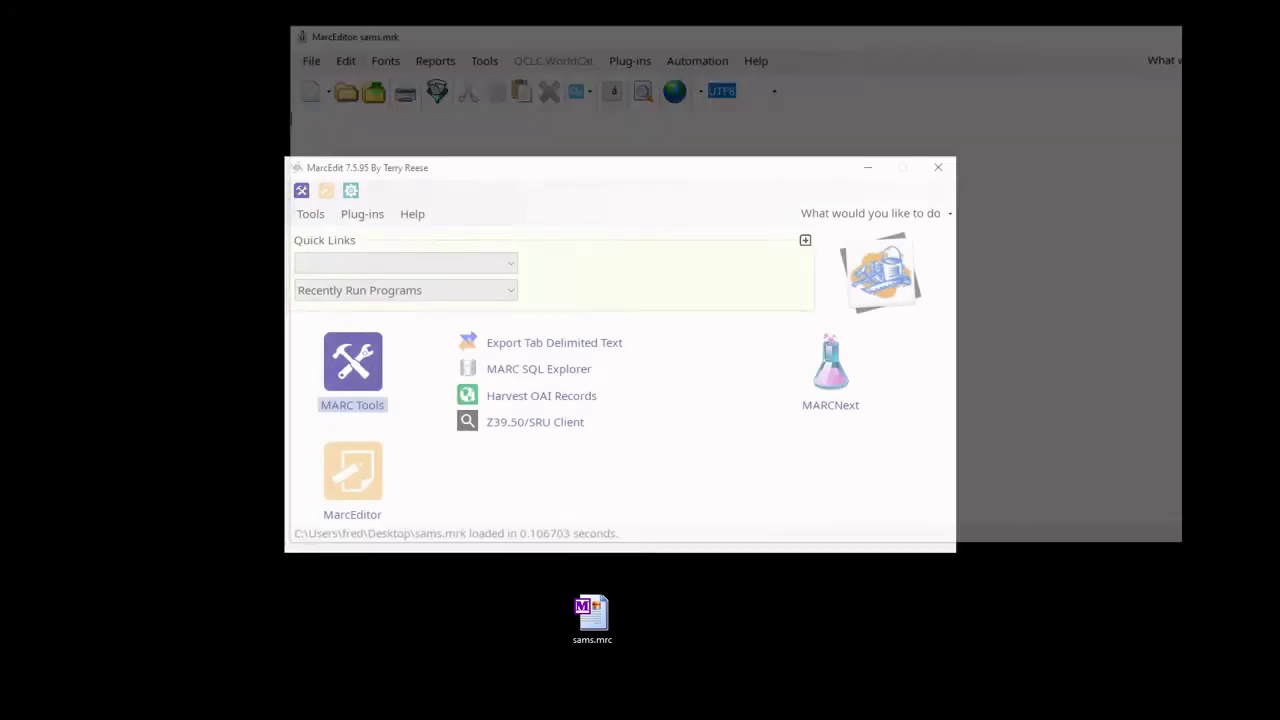